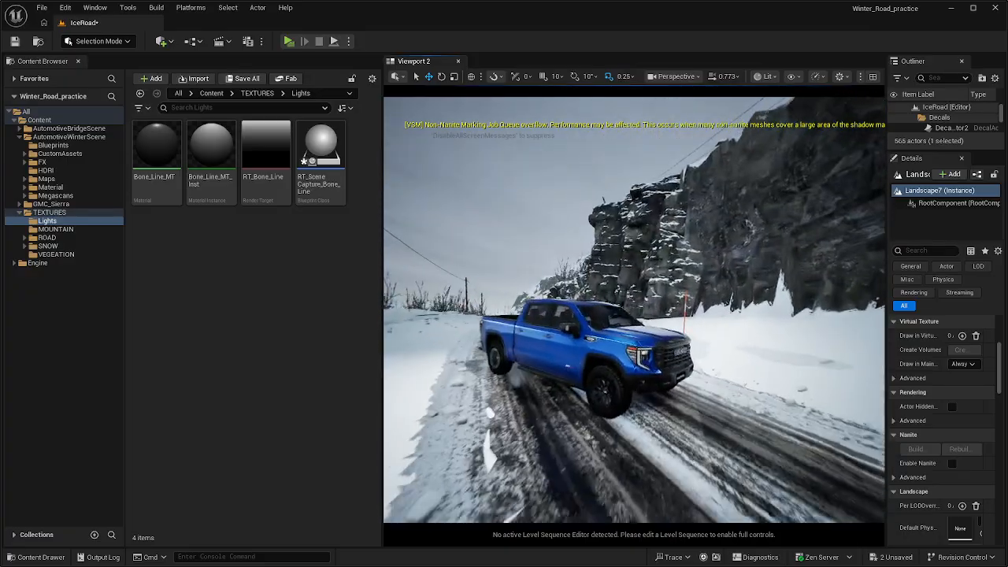
Switch the viewport type from cinematic to Default Viewport and move the view in towards the blue truck.
click(673, 76)
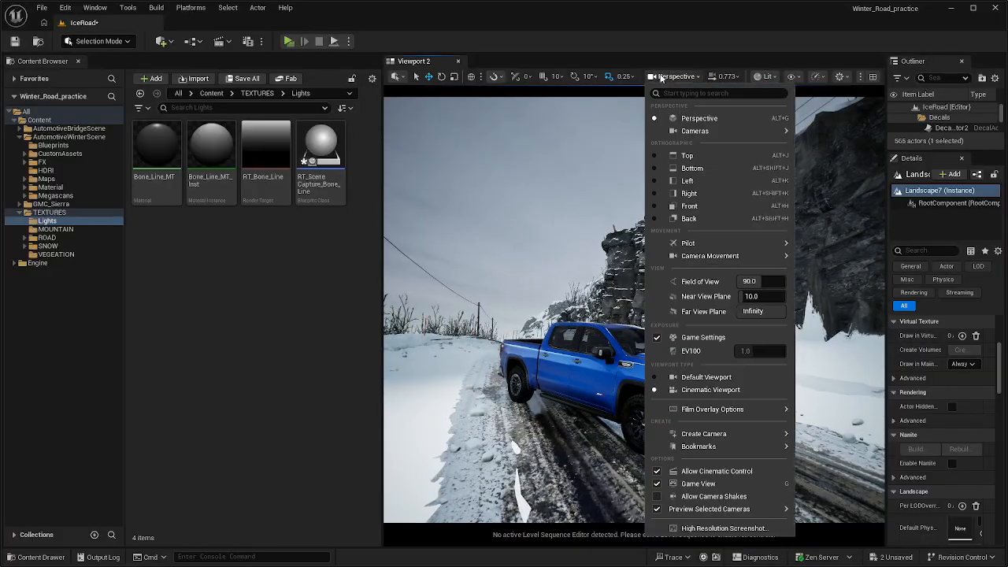
click(740, 381)
key(w)
right_drag(576, 253, 605, 266)
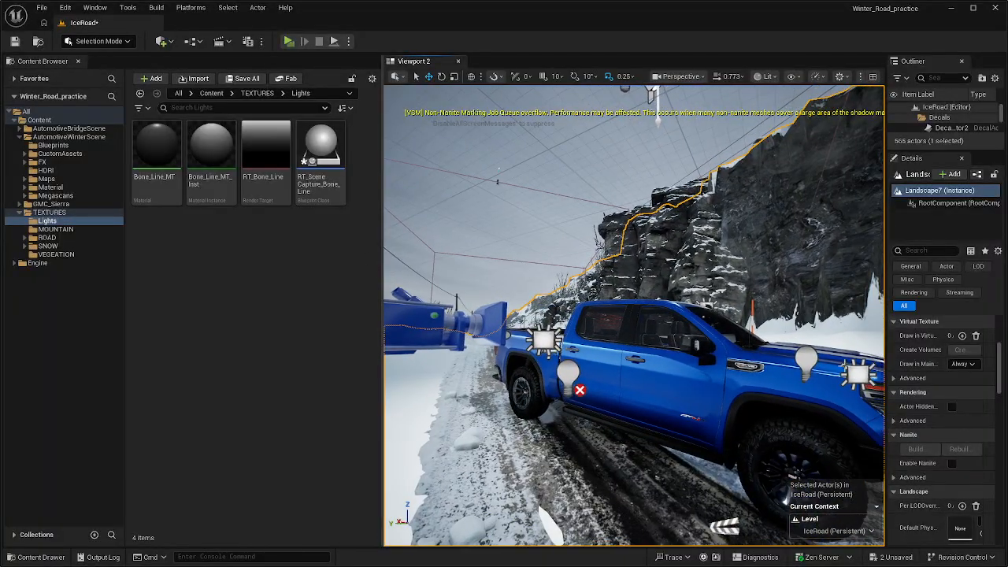
right_drag(568, 216, 578, 223)
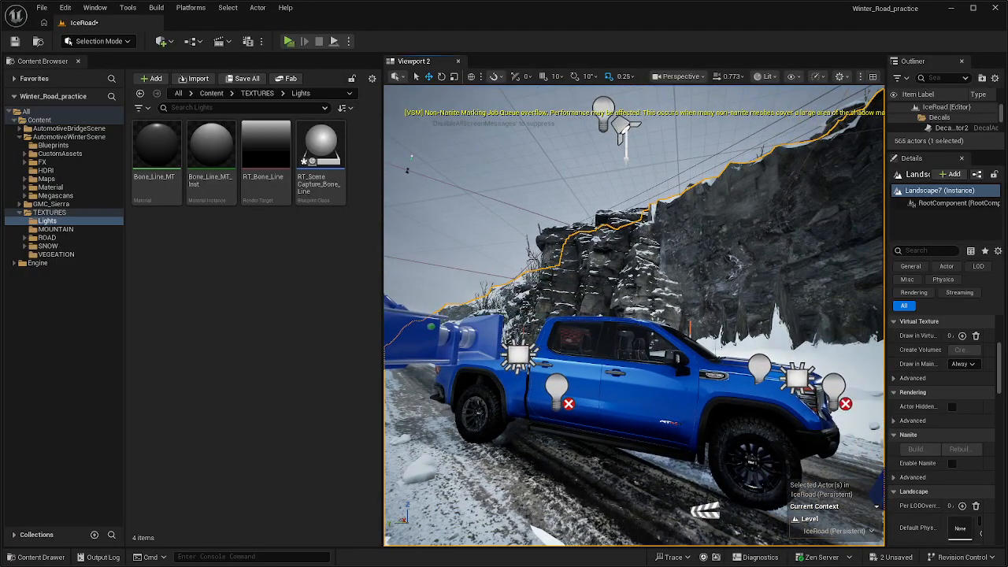
Select RectLight5, the rect light beside the truck's bed.
click(760, 367)
right_drag(760, 367, 763, 367)
click(544, 212)
right_drag(543, 212, 652, 358)
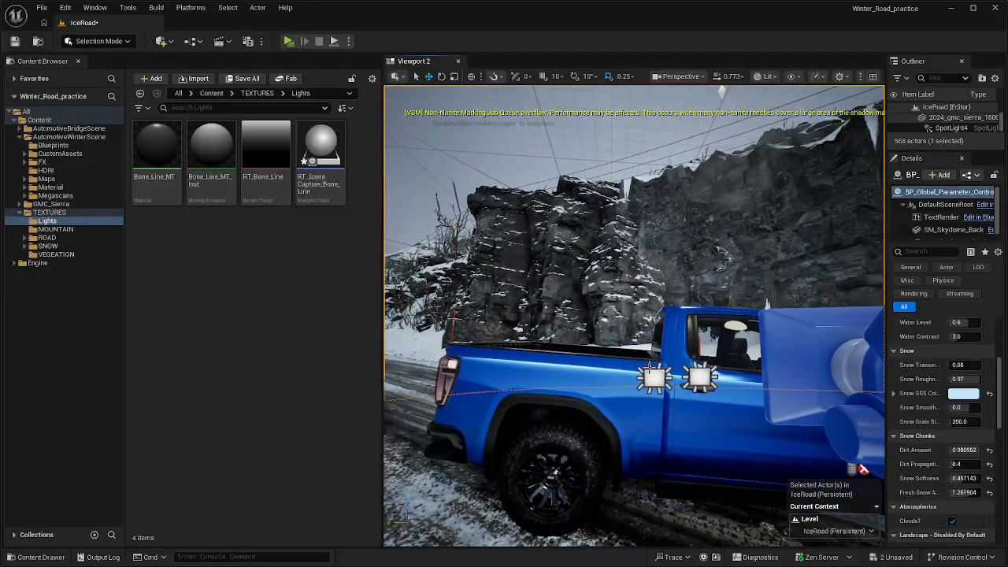
click(651, 377)
click(648, 374)
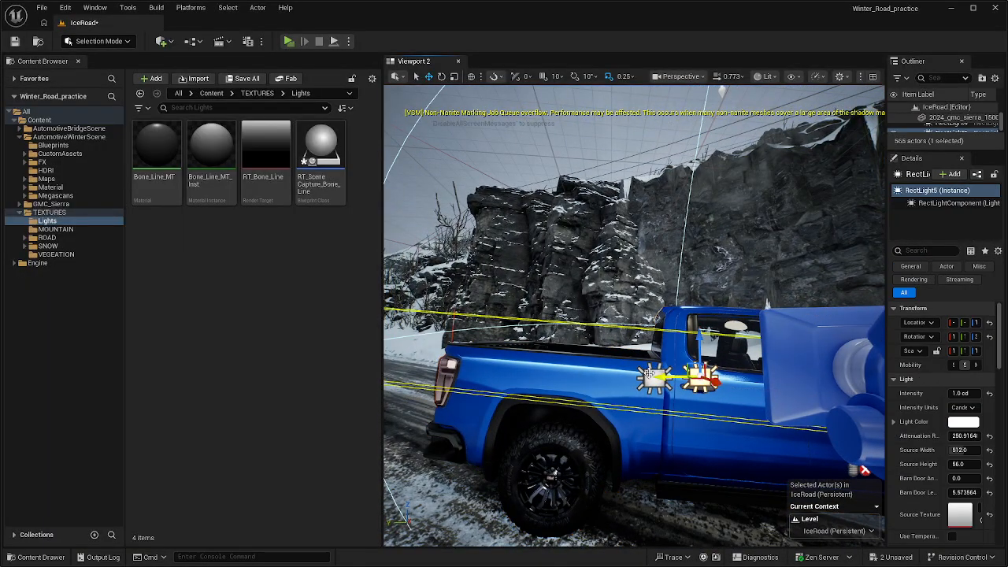
click(558, 248)
right_drag(558, 249, 558, 249)
click(555, 333)
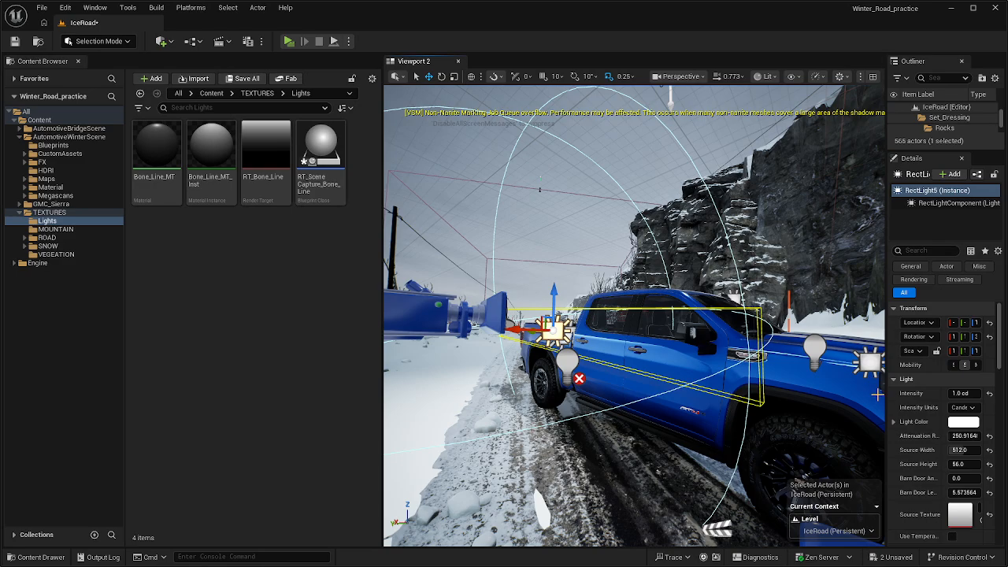
Examine the rect light's source texture setting and the bone line assets in the Lights folder.
drag(887, 393, 838, 394)
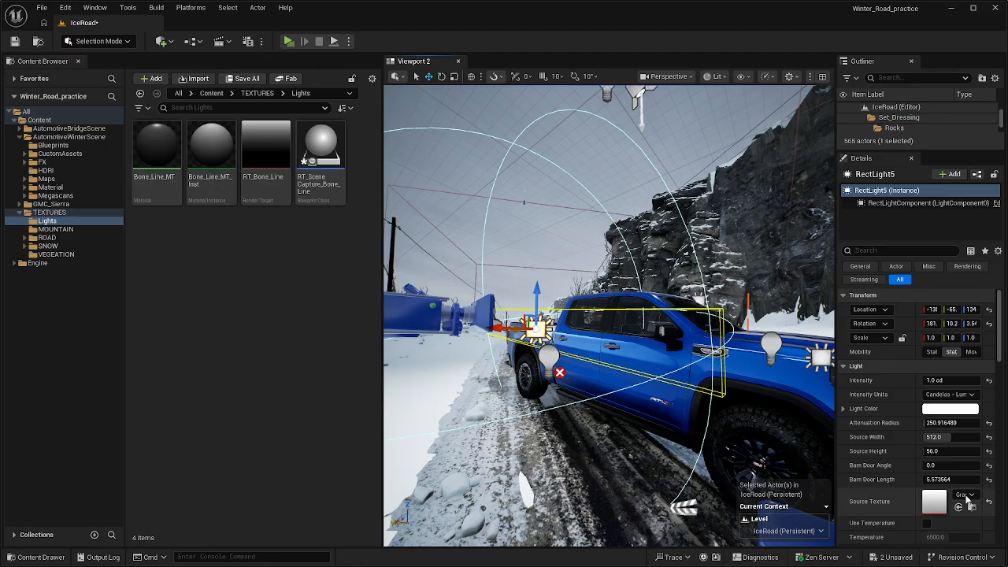
click(976, 498)
click(976, 498)
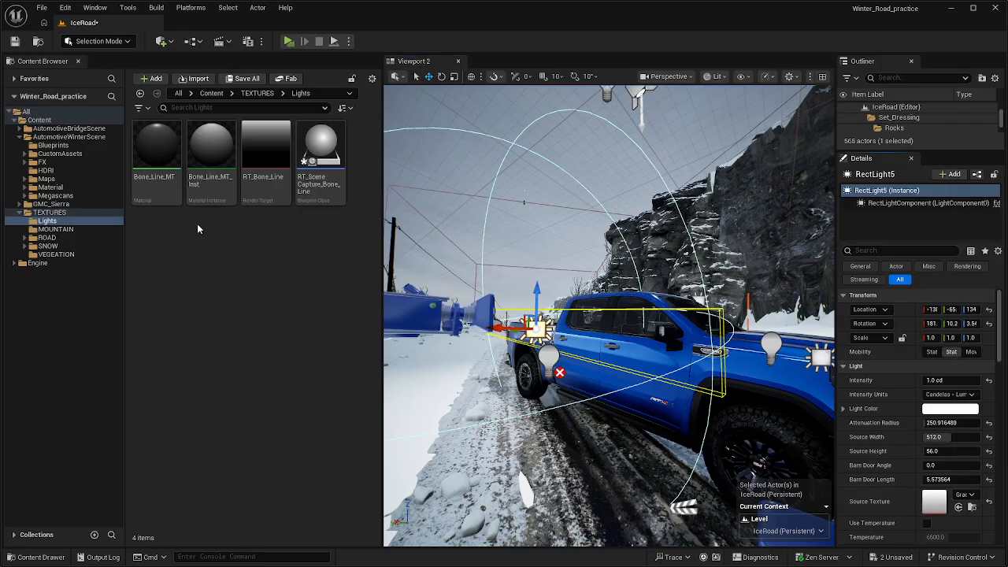
drag(211, 150, 635, 314)
drag(395, 218, 197, 152)
click(299, 275)
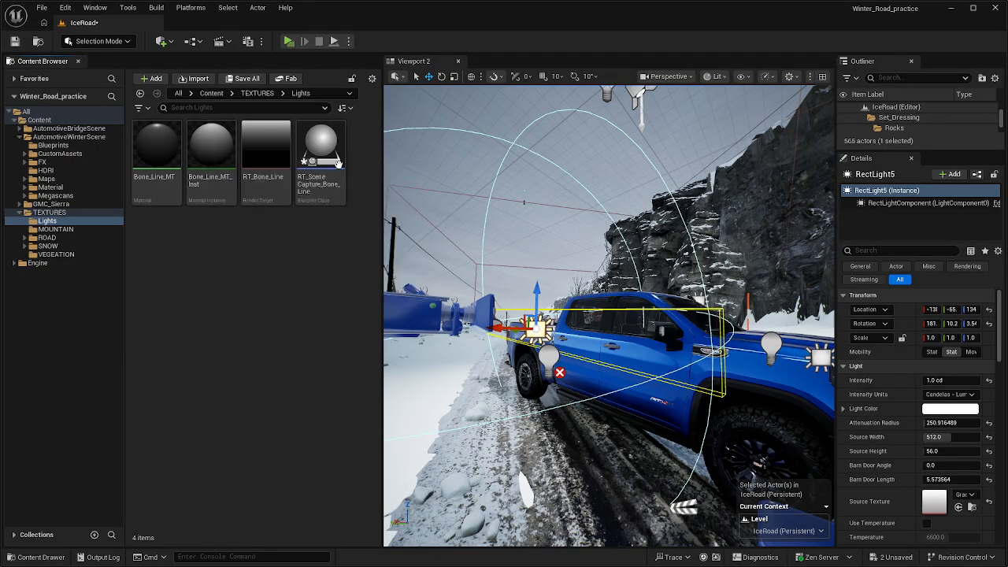
Open the Bone_Line_MT_Inst material instance and enlarge its editor so the full parameter names can be read.
click(217, 155)
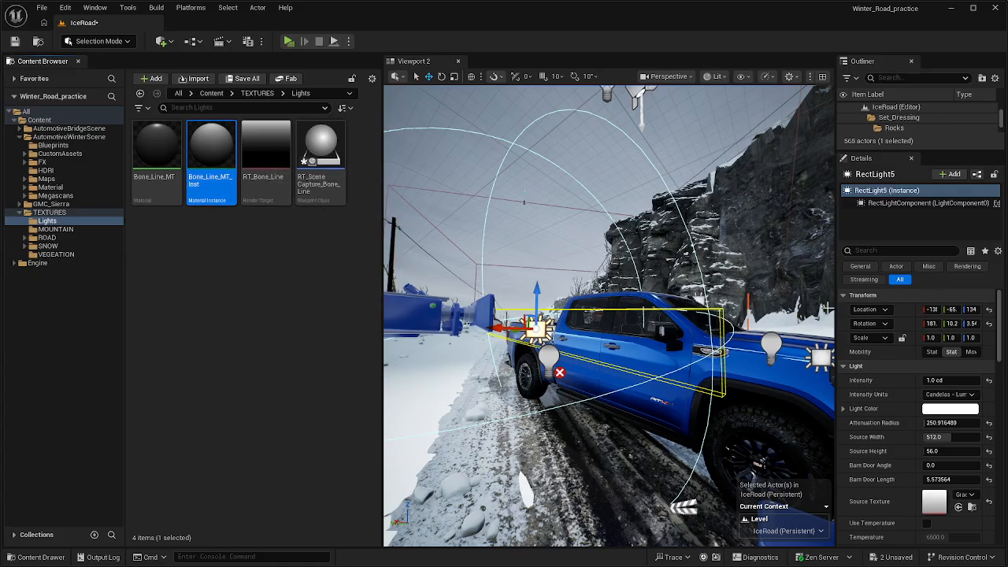
drag(1007, 67, 774, 70)
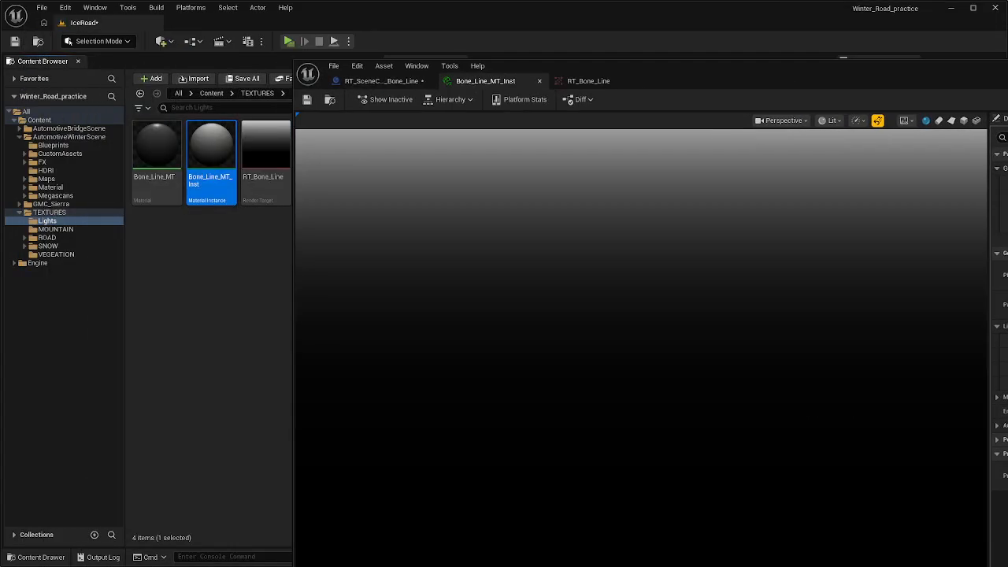
drag(1007, 236, 830, 236)
drag(722, 79, 565, 46)
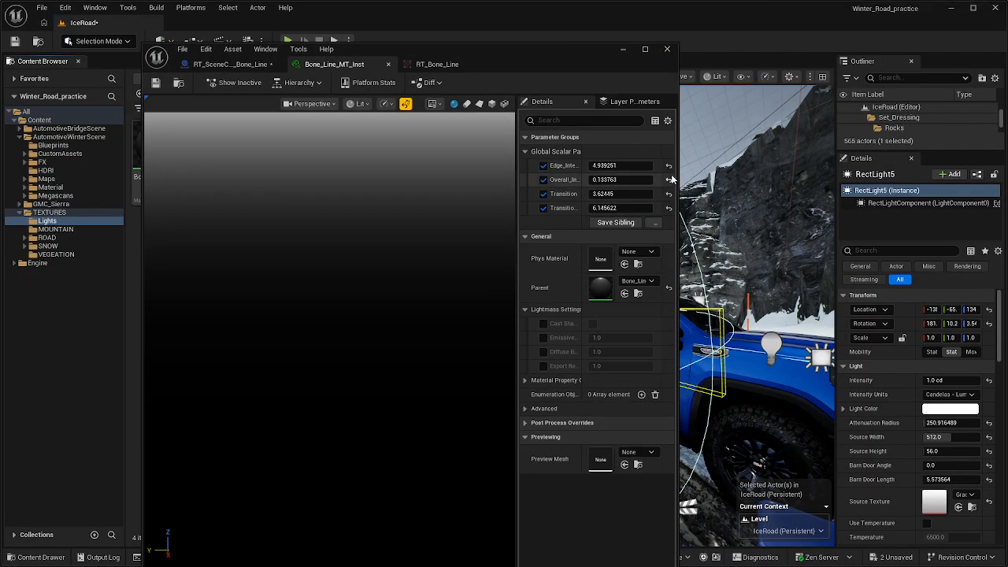
drag(678, 175, 893, 175)
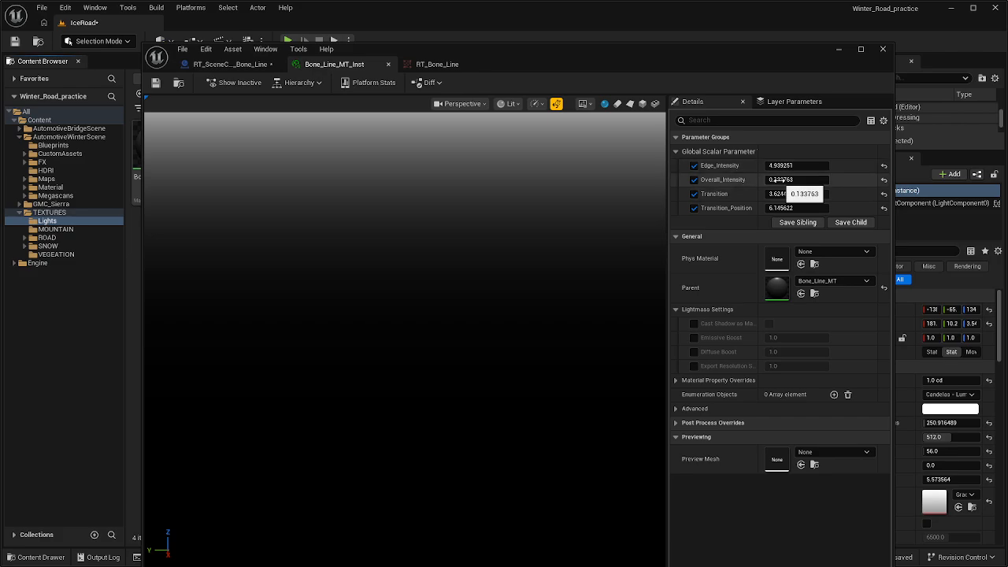
Try other Overall_Intensity, Transition and Transition_Position values in the material instance and undo each change.
drag(780, 180, 796, 195)
key(ctrl+z)
key(ctrl+z)
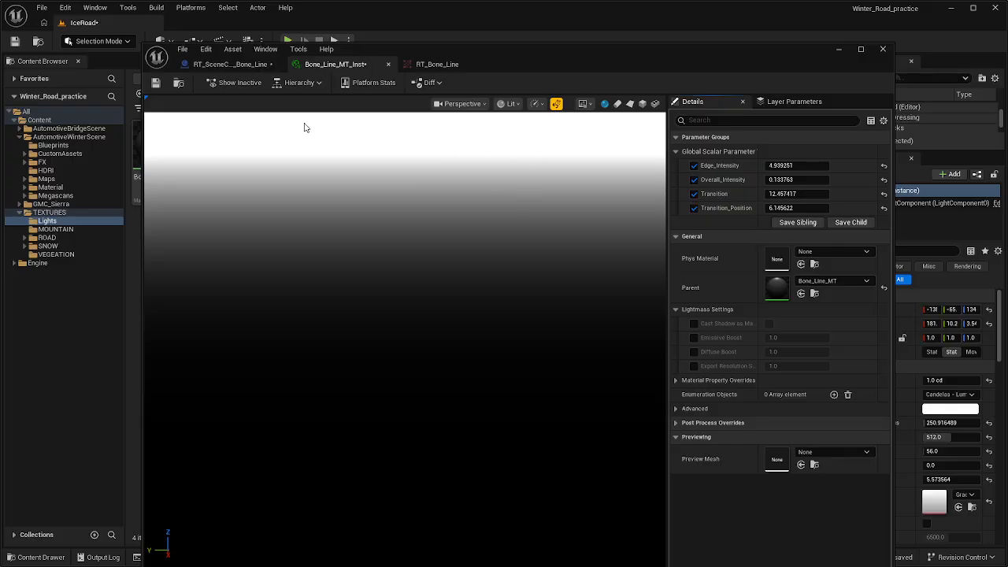
key(ctrl+z)
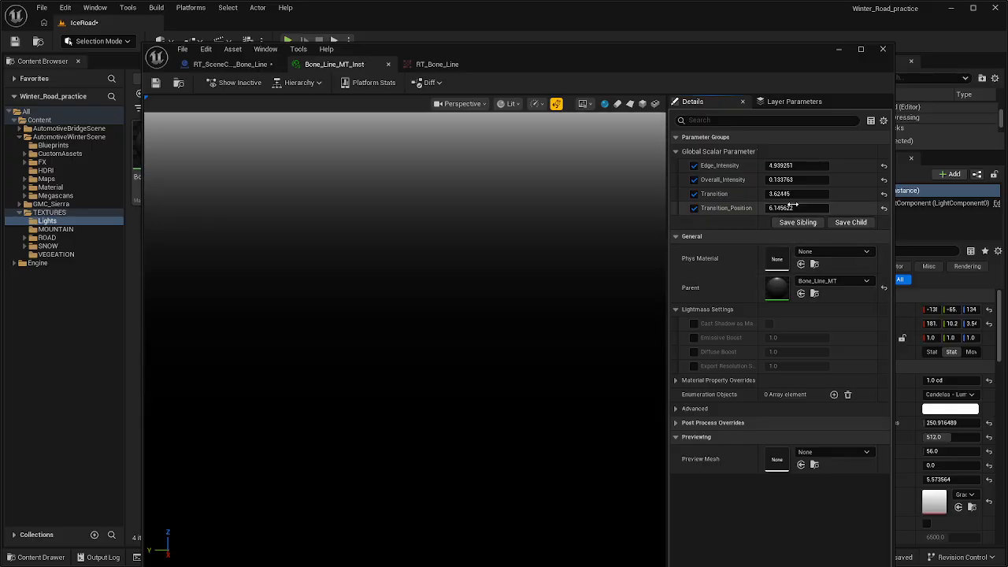
mouse_move(788, 208)
mouse_down()
mouse_move(823, 208)
mouse_move(776, 209)
mouse_up()
key(ctrl+z)
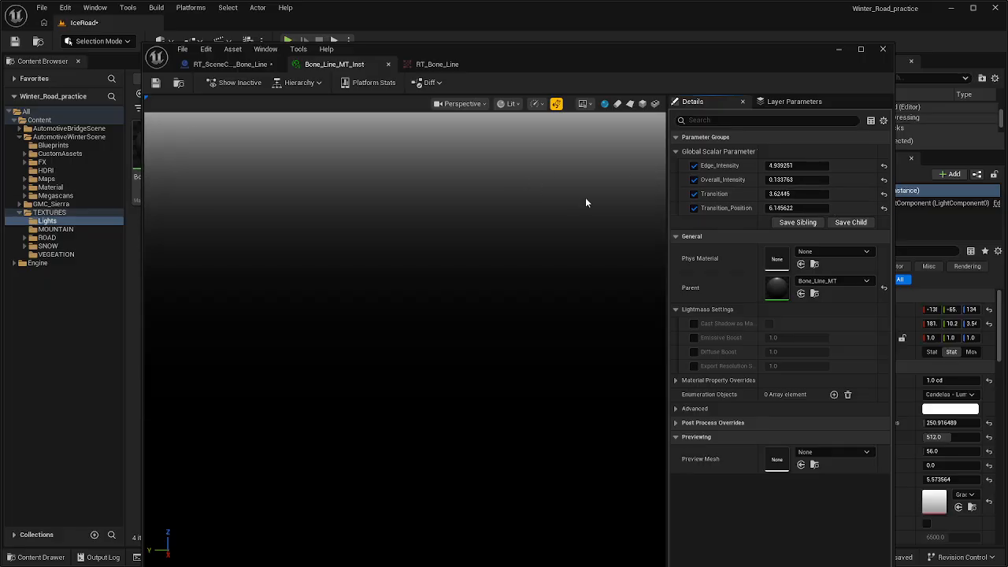
Preview brighter gradient settings of the material instance on the truck's doors up close, and undo them.
drag(438, 50, 1007, 39)
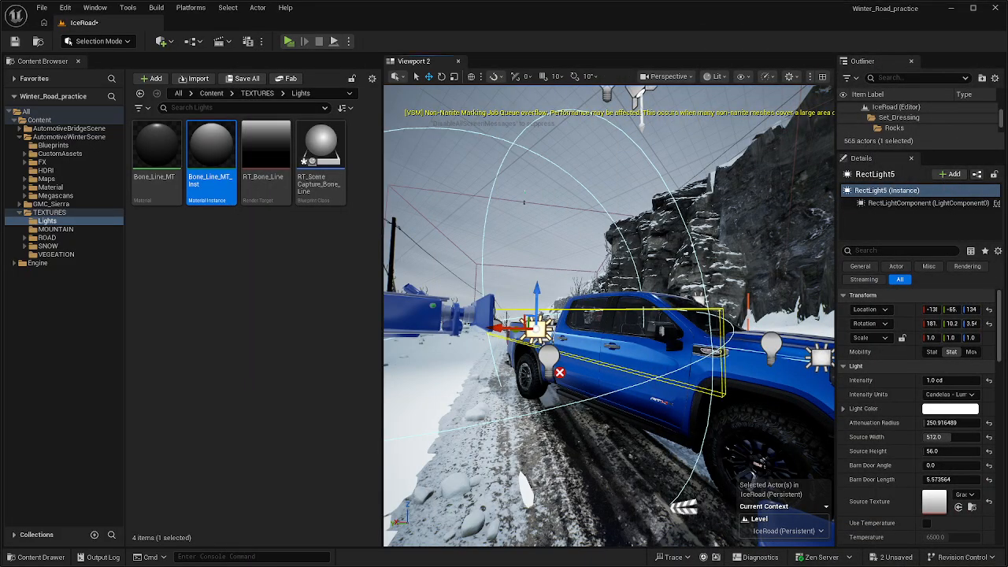
mouse_move(630, 300)
right_down()
mouse_move(654, 285)
mouse_move(642, 347)
mouse_move(631, 299)
right_up()
key(w)
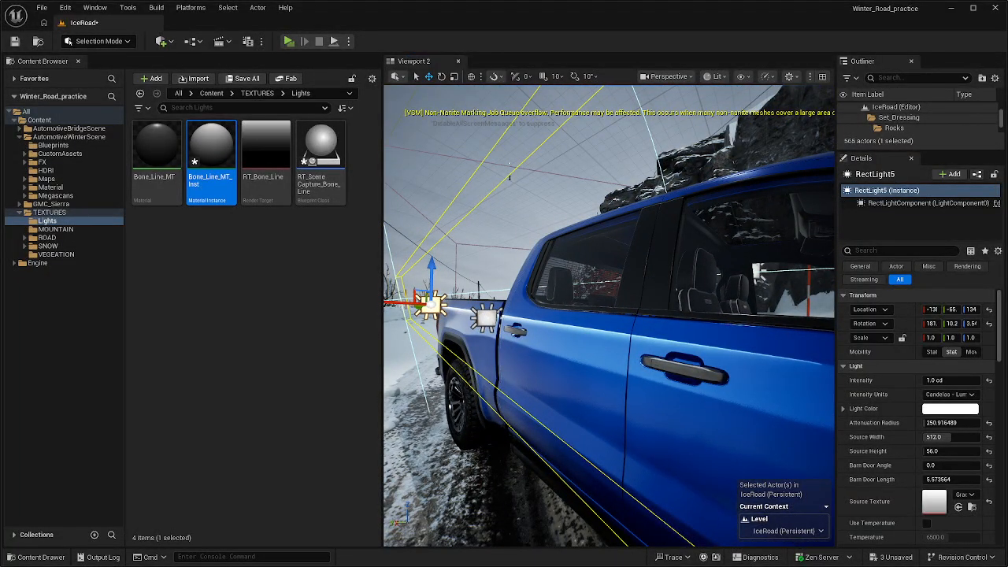
key(ctrl+s)
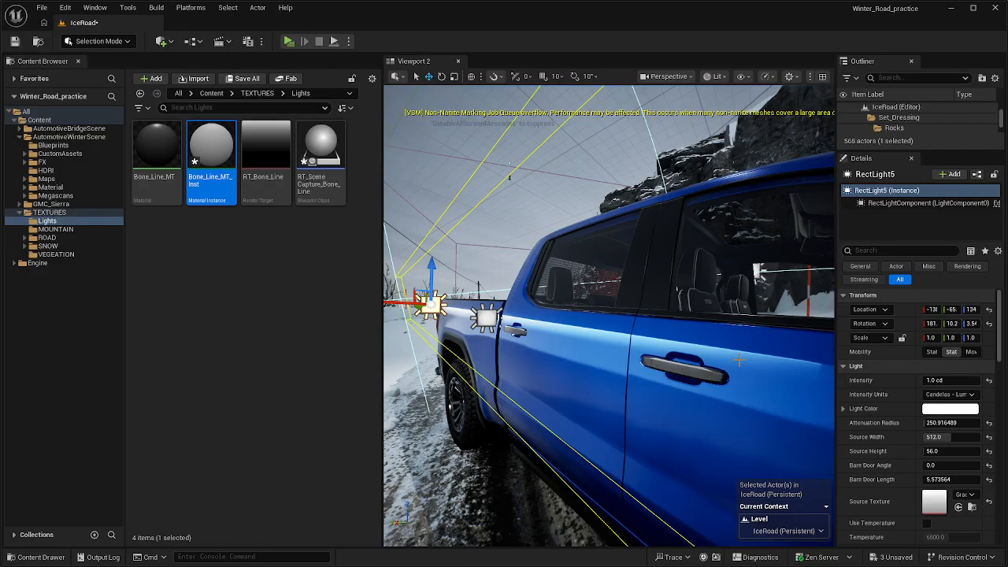
key(ctrl+z)
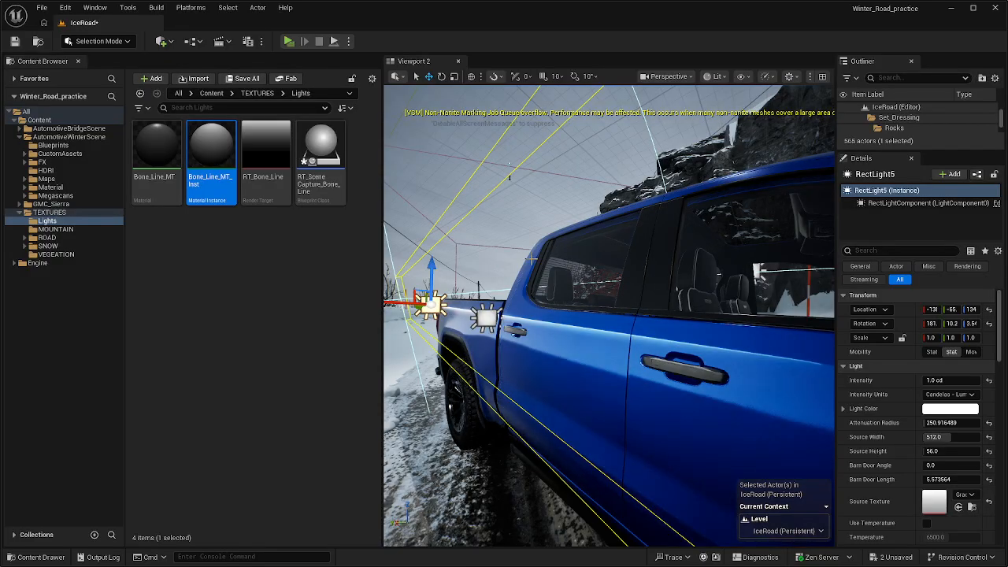
right_drag(646, 277, 599, 303)
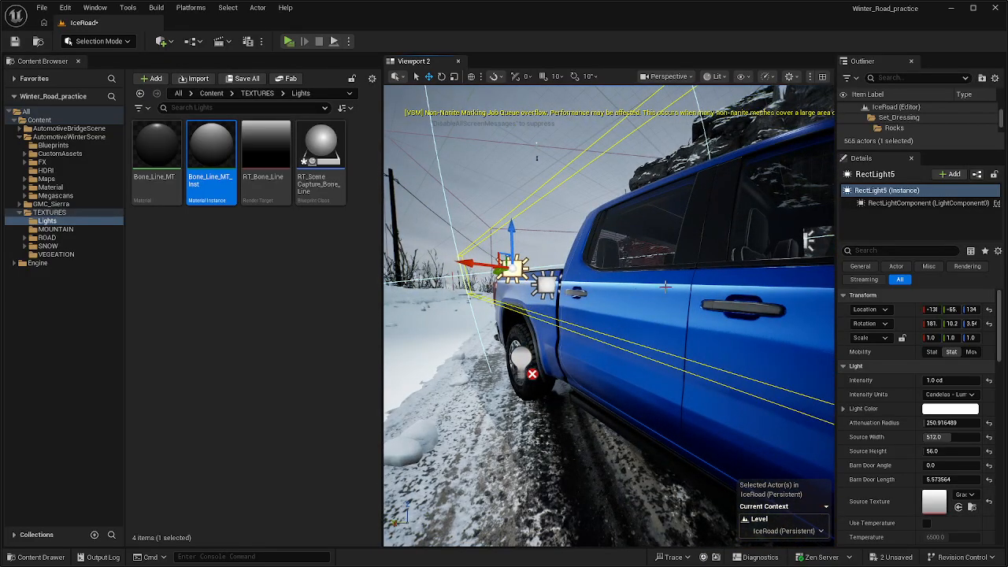
mouse_move(598, 303)
right_down()
mouse_move(607, 299)
mouse_move(567, 300)
mouse_move(608, 303)
right_up()
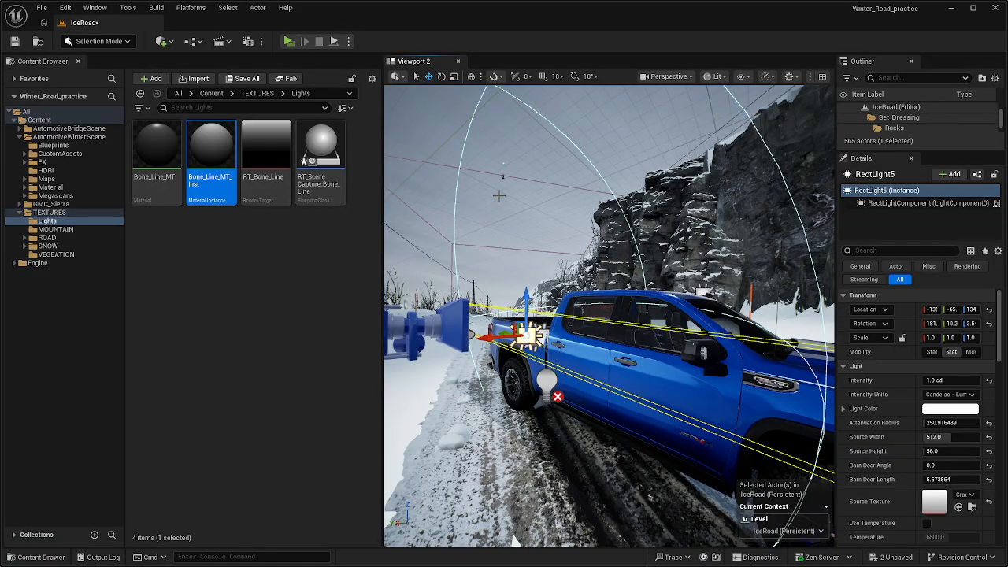
Open the Bone_Line_MT material and bring its whole node graph into view.
click(276, 253)
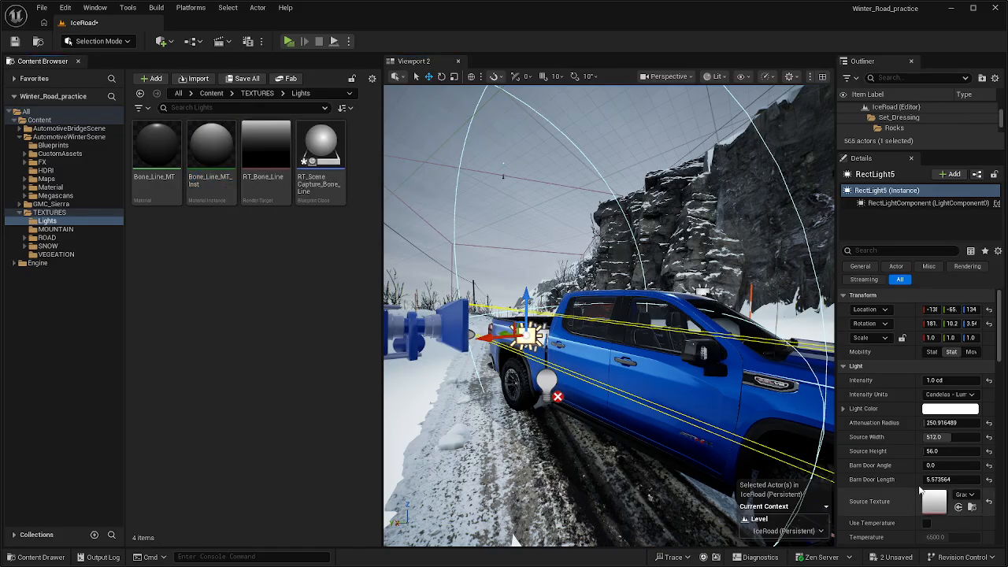
mouse_move(264, 157)
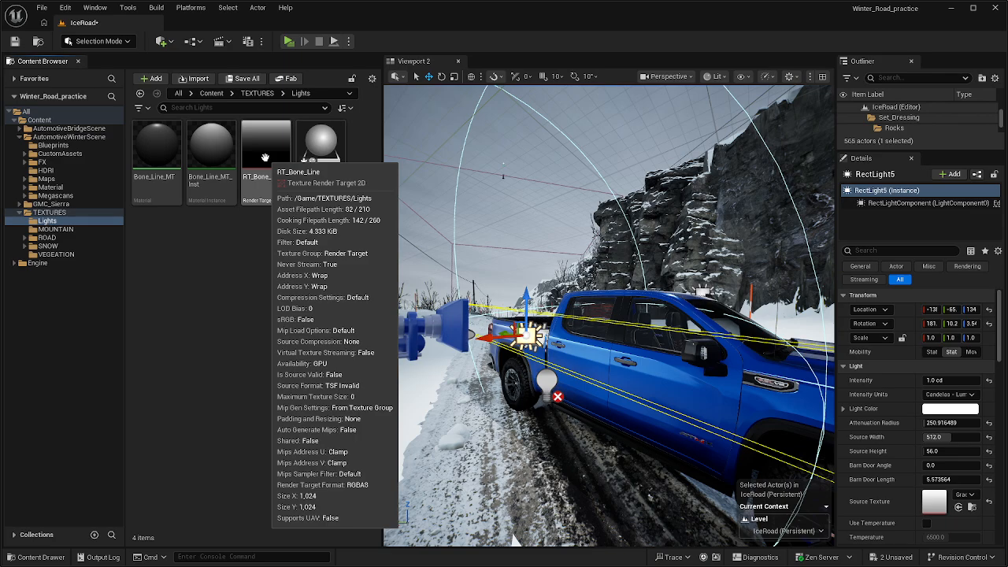
click(158, 155)
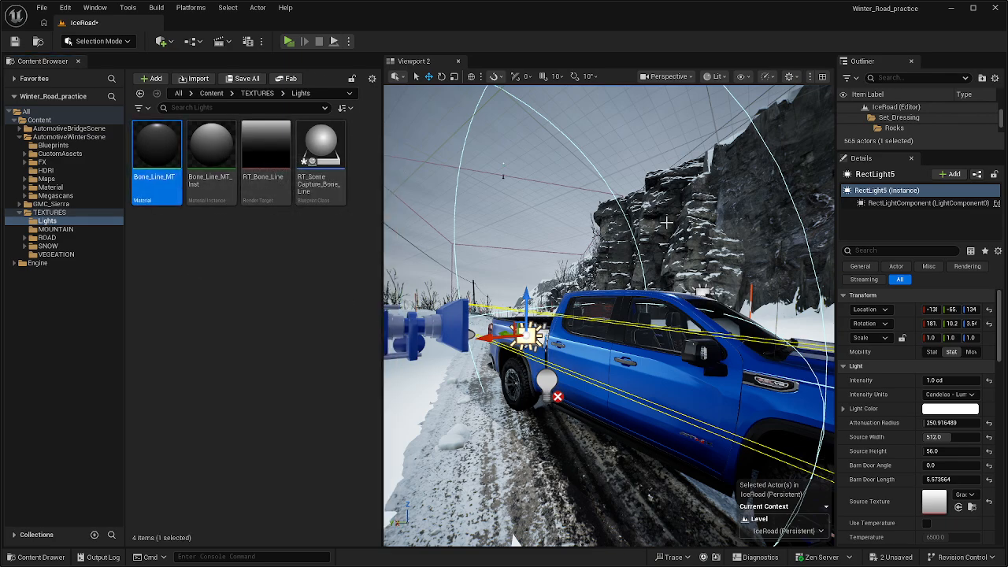
double_click(157, 154)
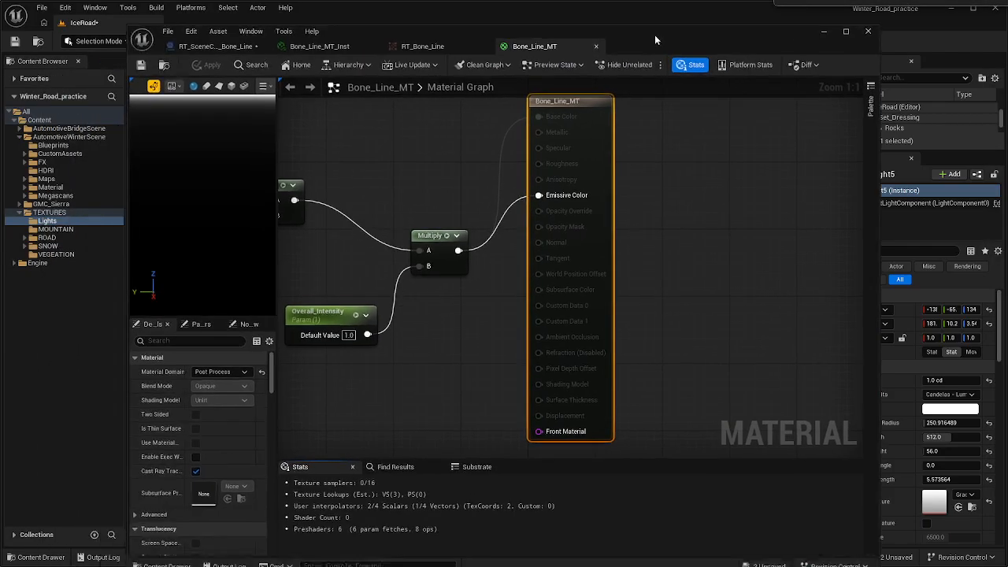
scroll(438, 315, down, 3)
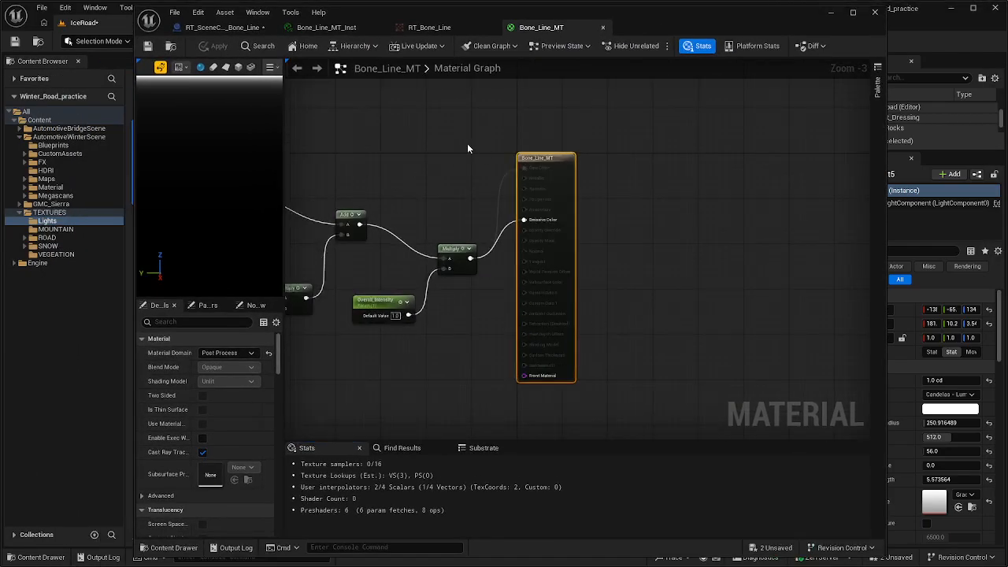
right_drag(467, 148, 573, 198)
scroll(698, 166, down, 1)
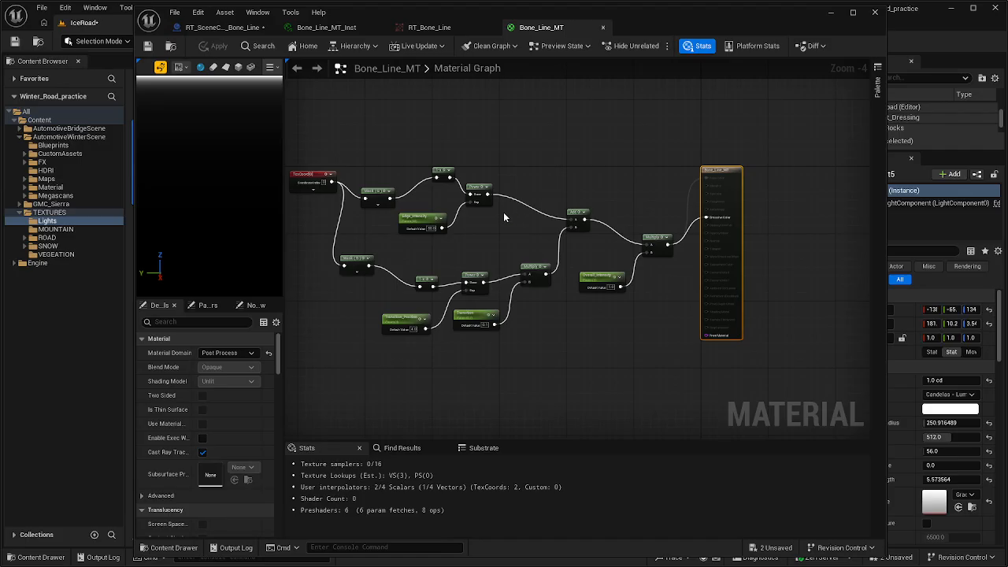
Examine the edge and transition nodes of the Bone_Line_MT graph, and check the RT_Bone_Line render target's settings.
scroll(455, 257, up, 1)
right_drag(419, 259, 463, 242)
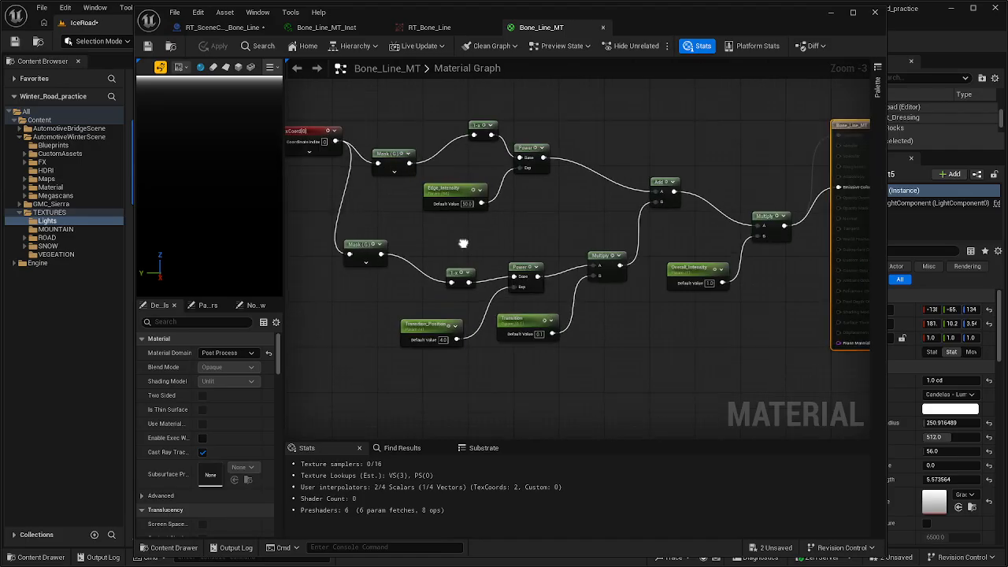
right_drag(444, 196, 511, 162)
right_drag(426, 153, 385, 181)
scroll(634, 180, down, 1)
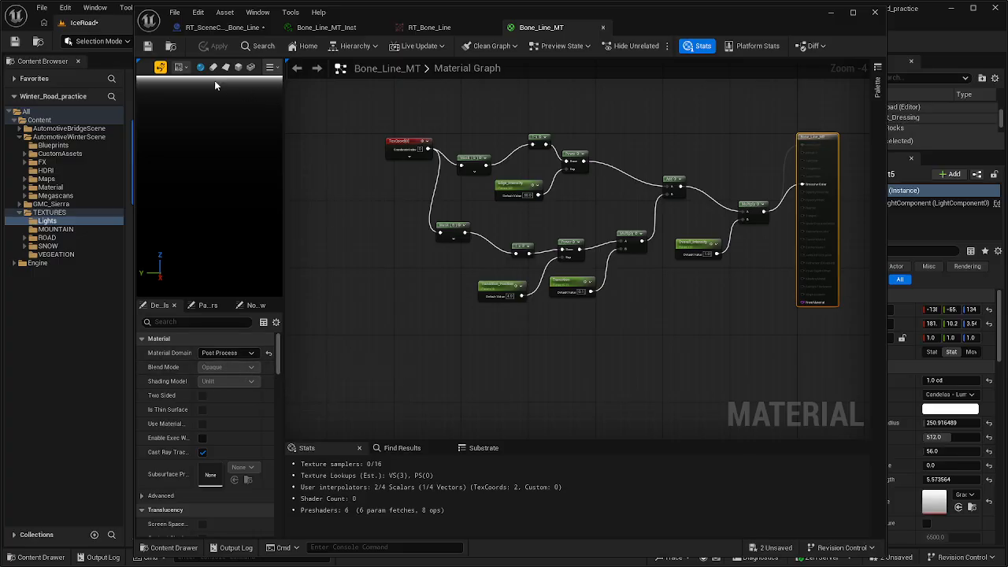
click(429, 28)
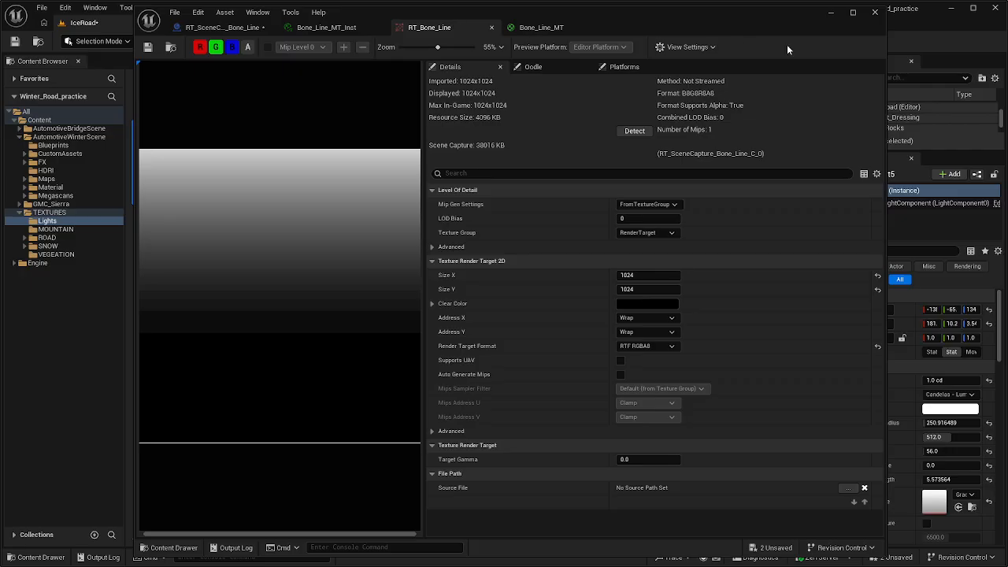
click(830, 13)
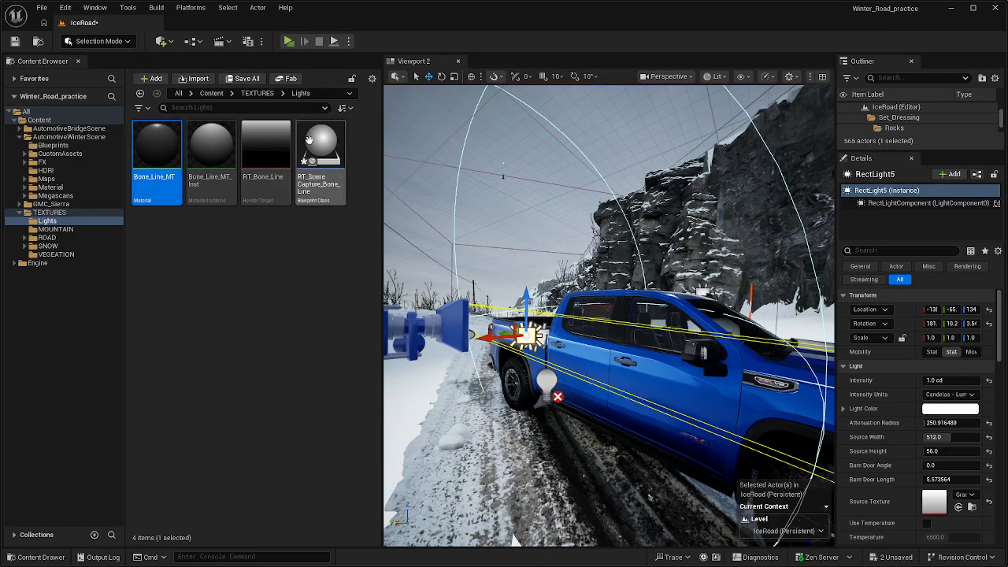
Open the RT_SceneCapture_Bone_Line blueprint, show its 3D preview and select the scene capture component.
click(309, 140)
double_click(309, 140)
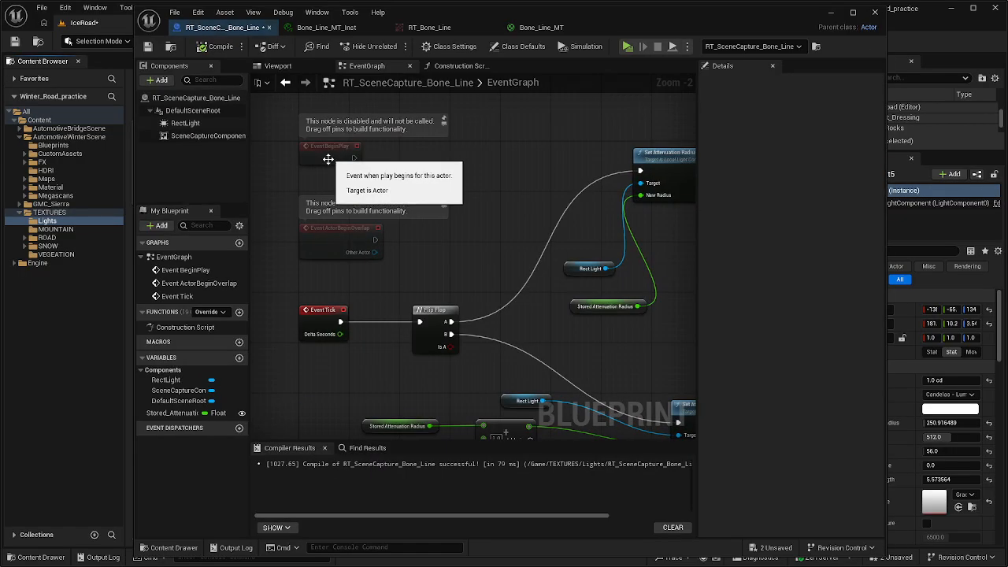
click(290, 66)
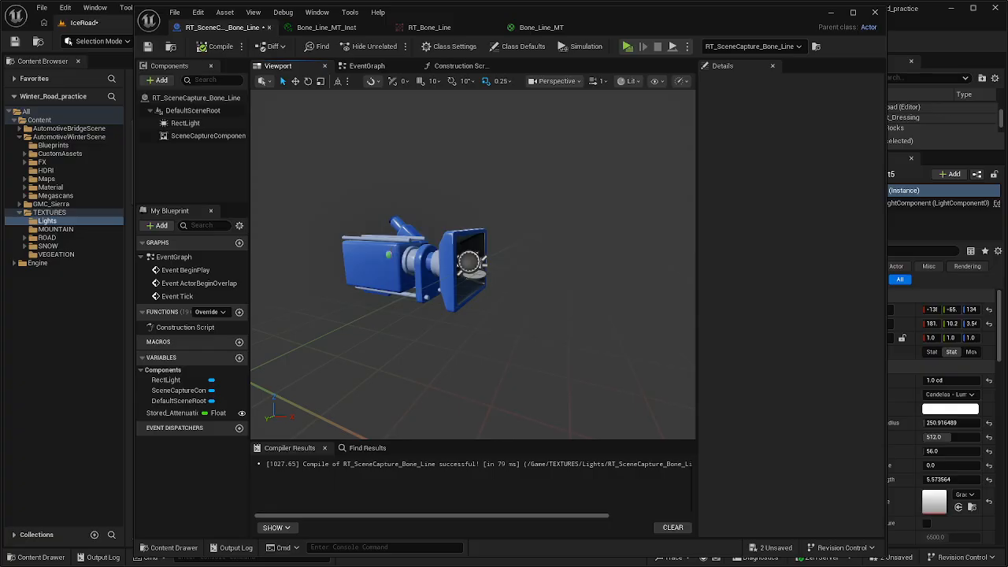
click(206, 135)
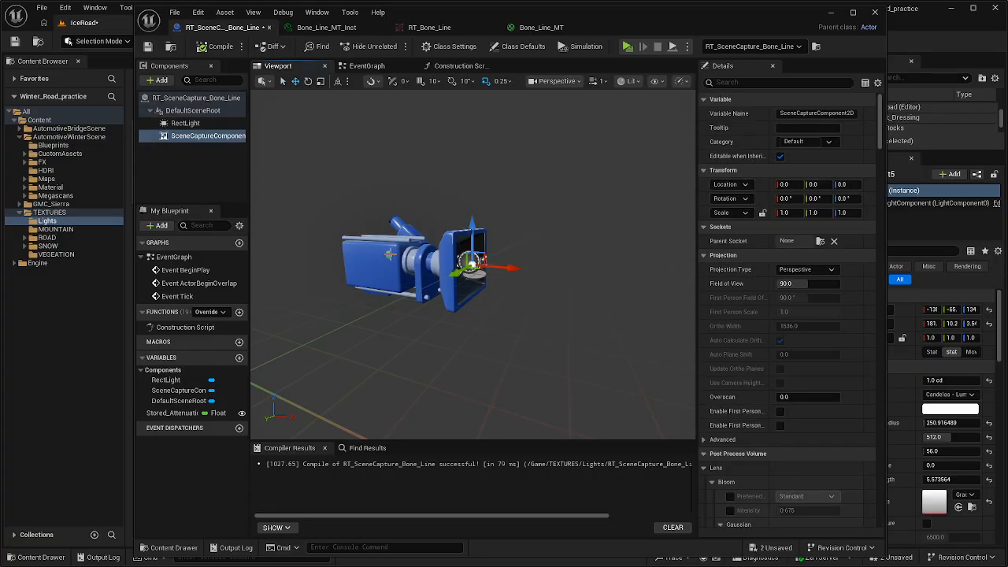
Select the RectLight component, move the blueprint window aside and open the RT_Bone_Line render target from the Lights folder.
click(206, 122)
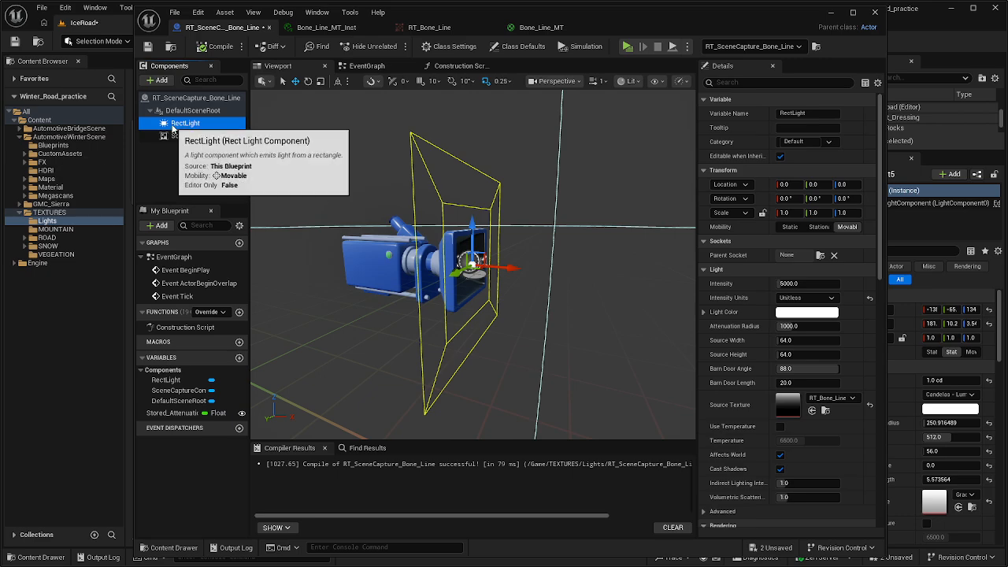
drag(638, 16, 885, 12)
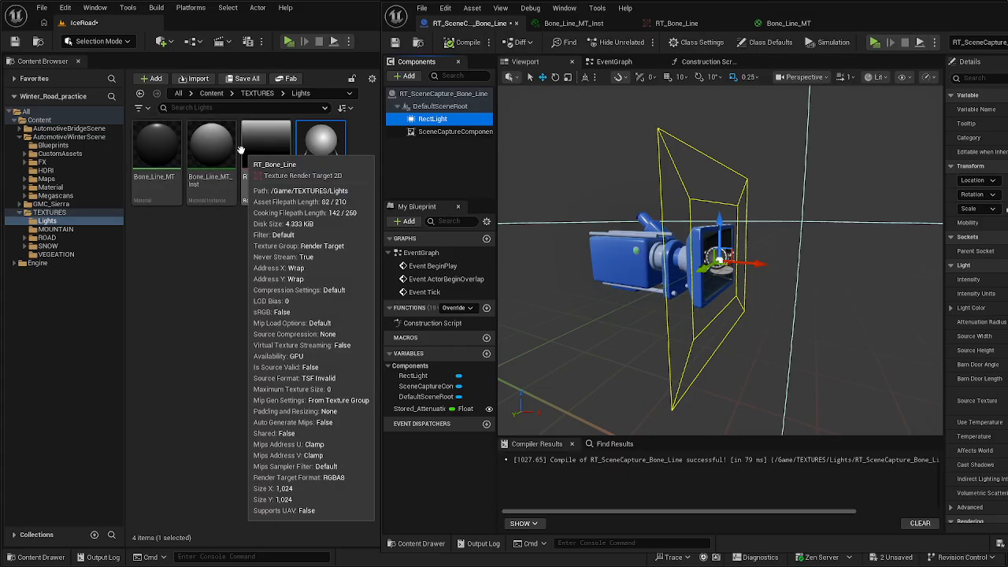
click(265, 149)
double_click(265, 149)
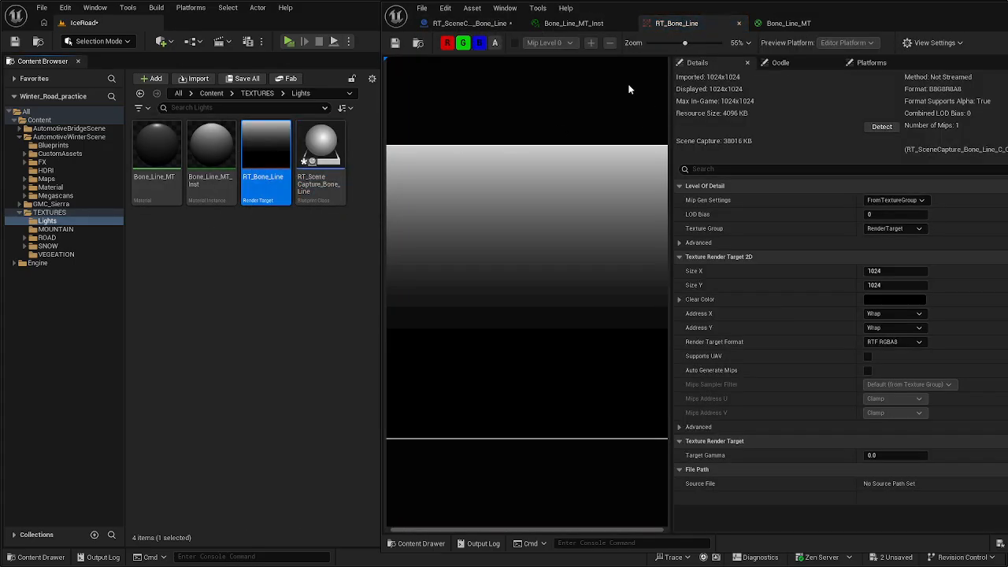
Review the Bone_Line_MT graph and the Bone_Line_MT_Inst parameters, and return to the blueprint's 3D preview.
click(809, 23)
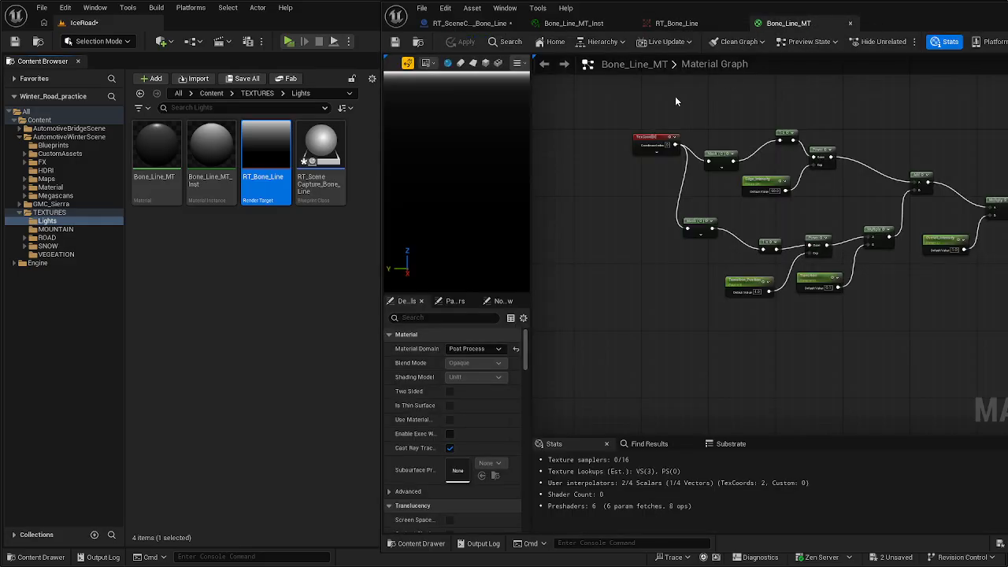
click(597, 24)
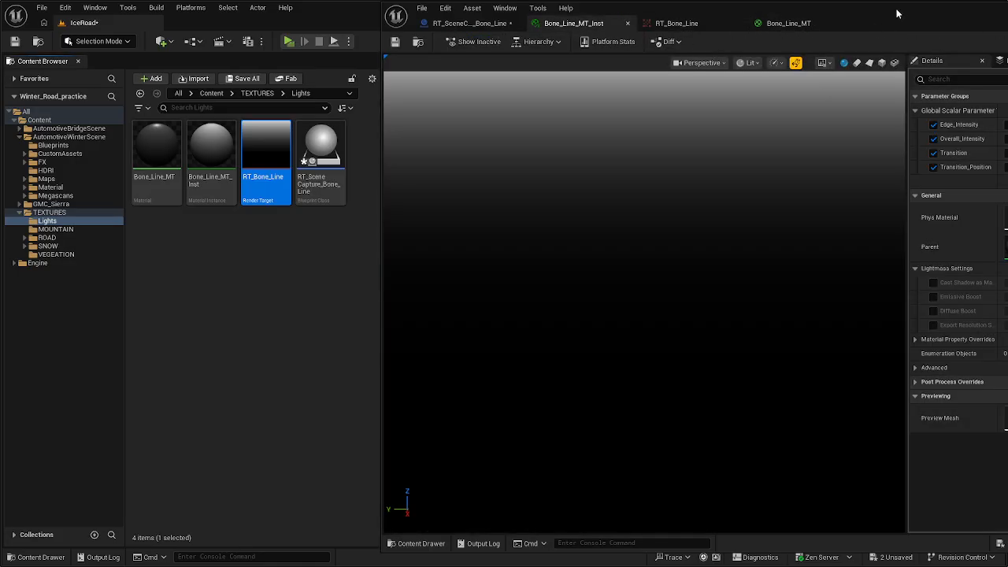
drag(886, 16, 812, 19)
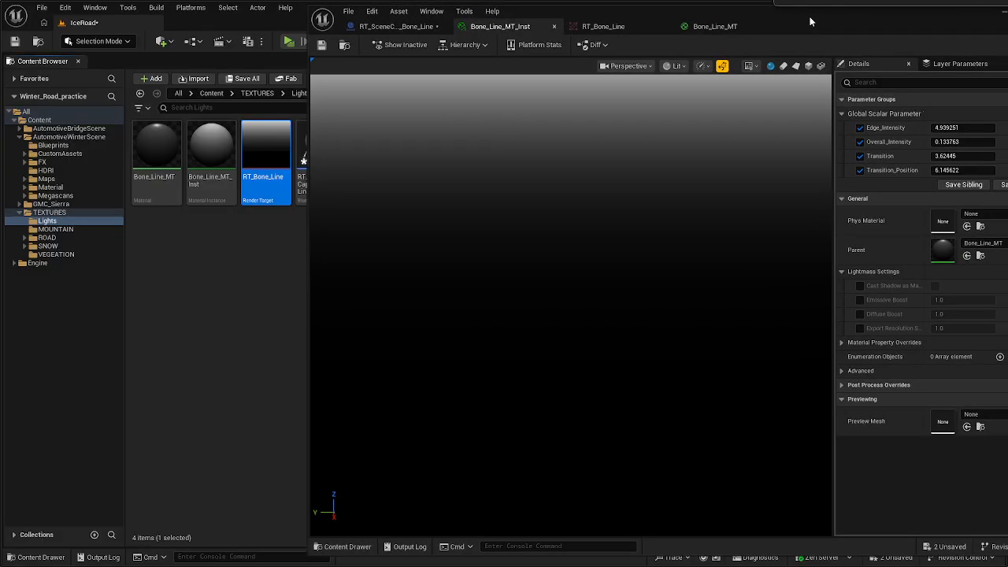
click(386, 26)
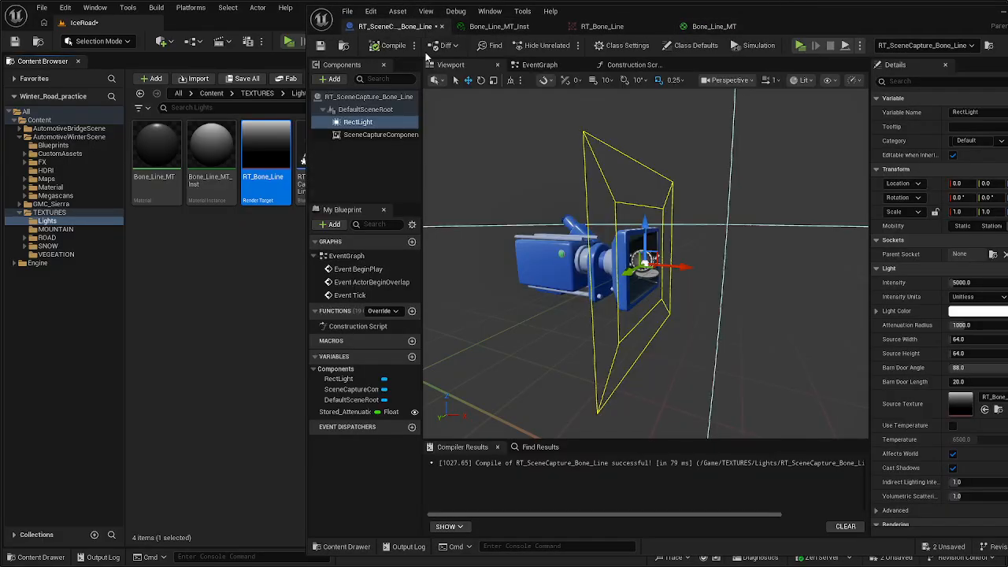
scroll(637, 197, down, 3)
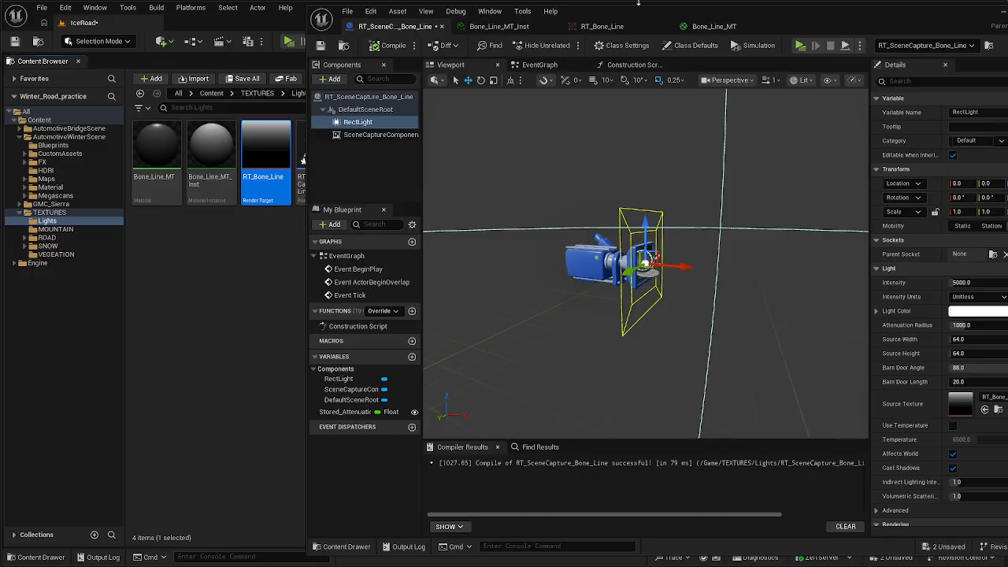
Uncover the level view and inspect the scene capture actor and rect light beside the truck.
drag(624, 14, 1007, 14)
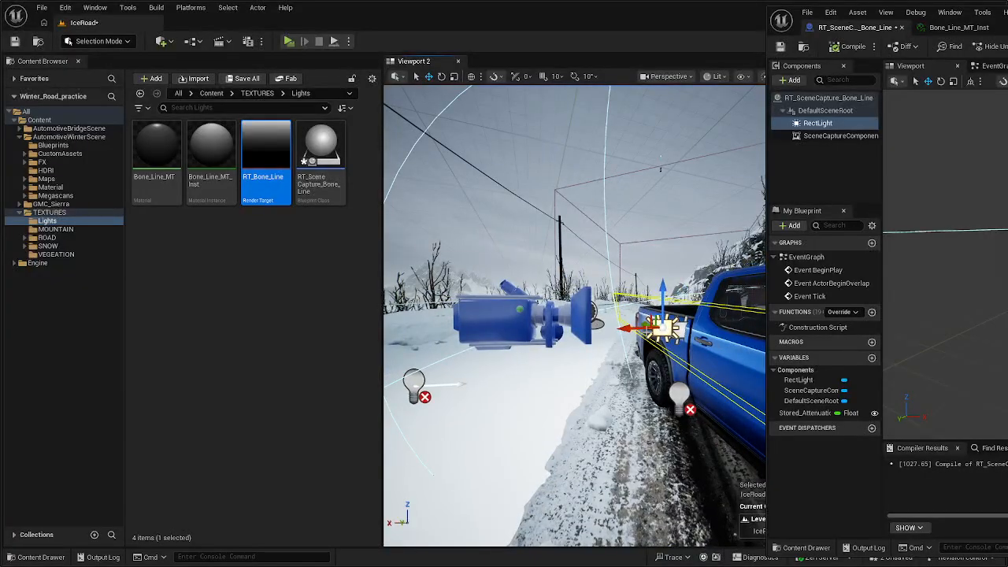
drag(654, 321, 639, 266)
right_drag(633, 272, 554, 279)
drag(553, 279, 536, 218)
mouse_move(536, 219)
right_down()
mouse_move(523, 229)
mouse_move(544, 224)
right_up()
right_drag(533, 291, 569, 278)
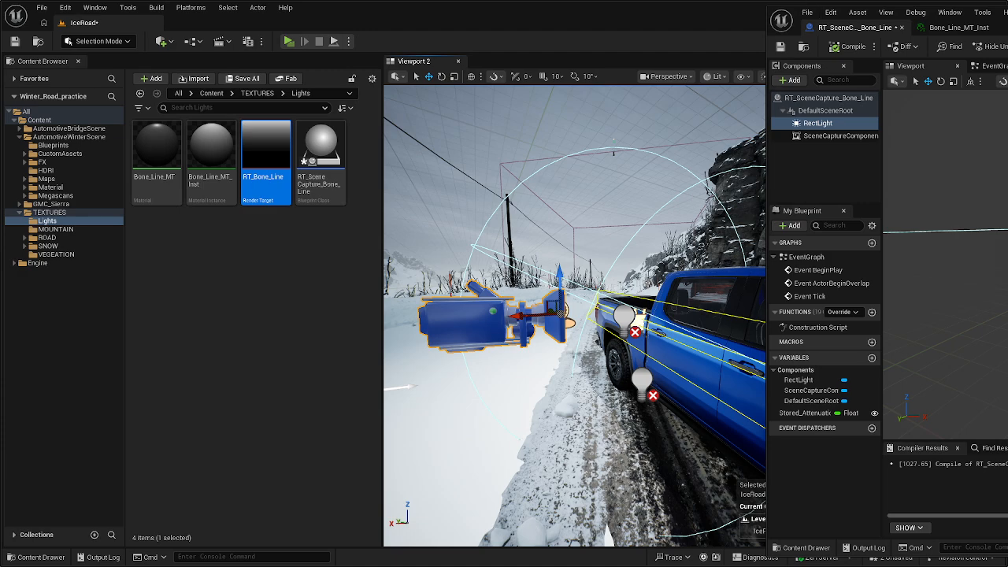
Bring the blueprint window back over the level and select the scene capture component in its 3D preview.
drag(1007, 15, 767, 28)
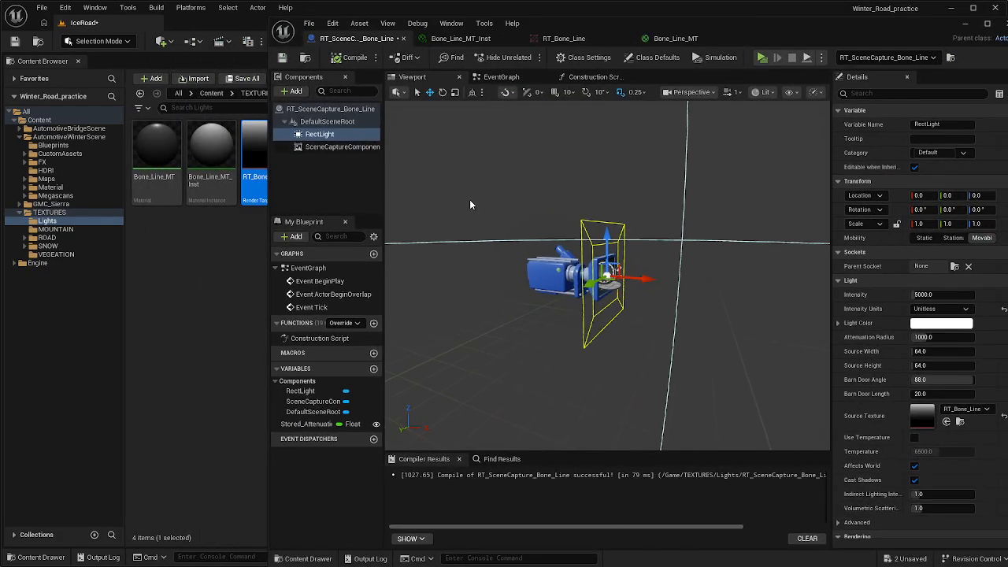
click(555, 201)
click(607, 270)
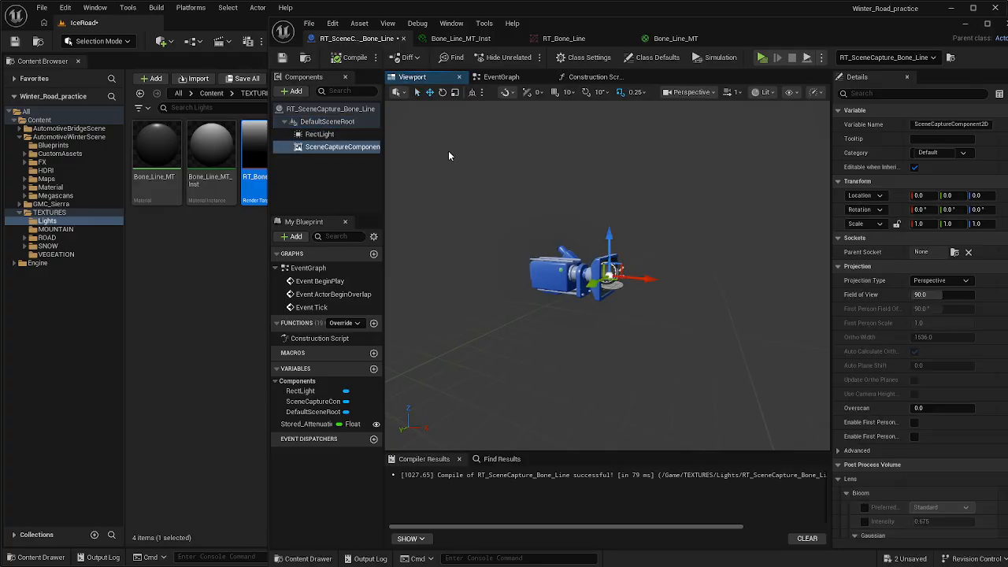
click(501, 76)
click(406, 77)
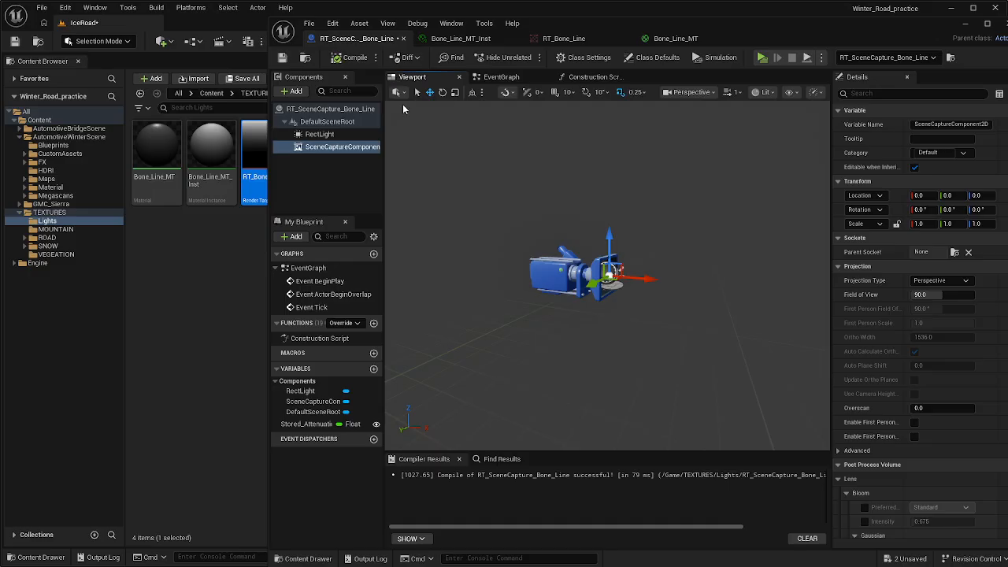
click(326, 185)
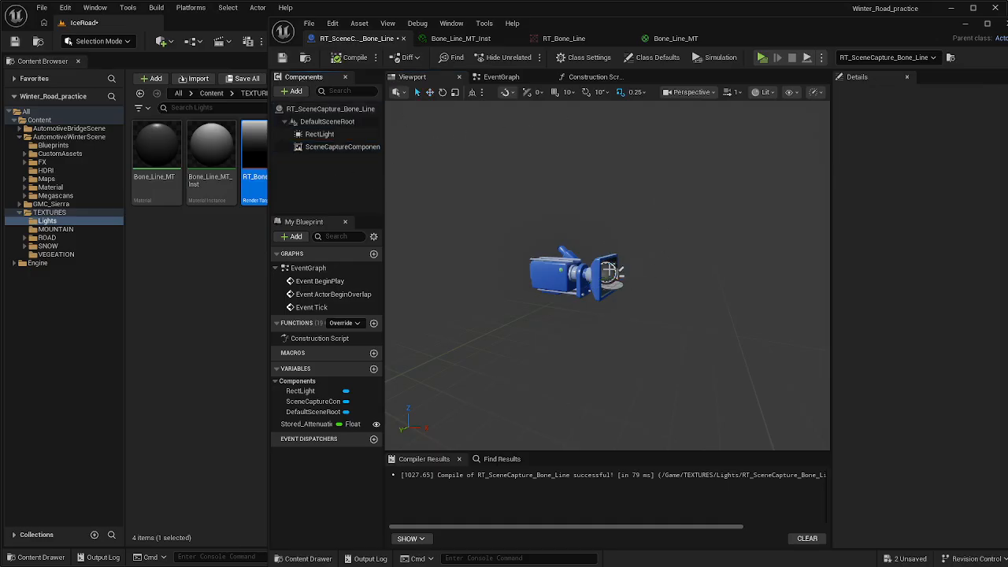
click(609, 270)
right_drag(610, 268, 632, 278)
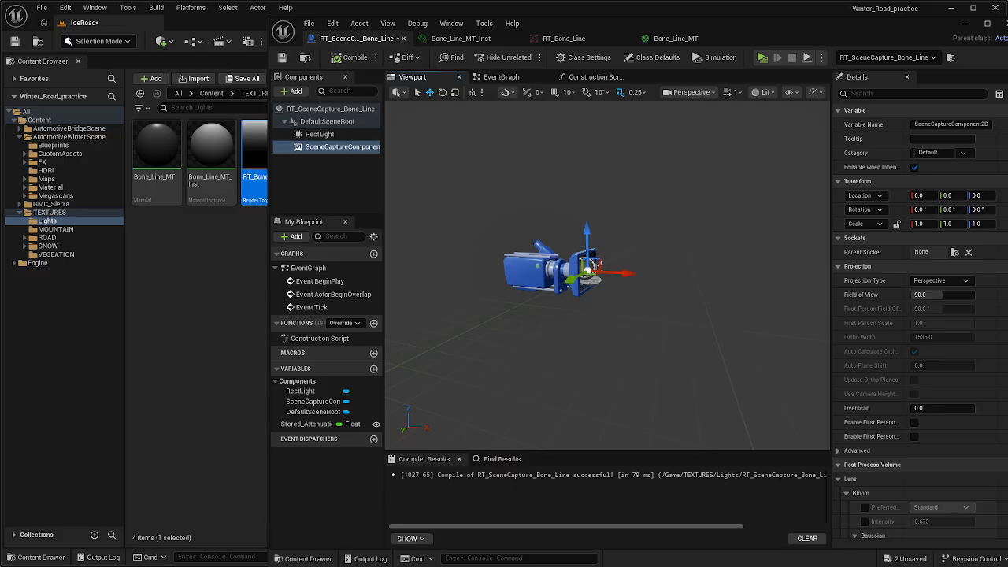
Check the scene capture component's post process materials array against the RT_Bone_Line render target and the Bone_Line_MT graph.
scroll(994, 238, down, 2)
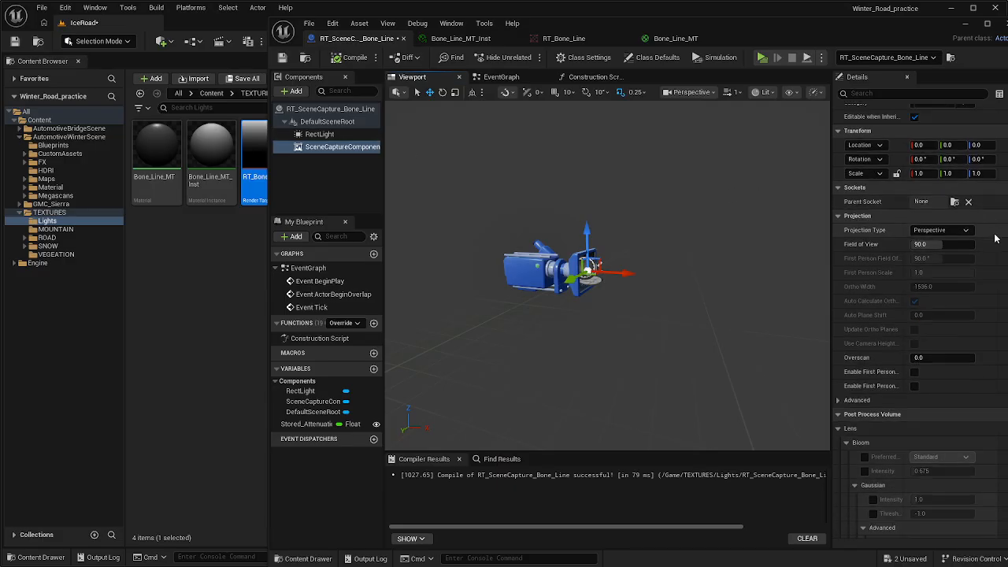
scroll(995, 238, down, 10)
scroll(998, 385, down, 15)
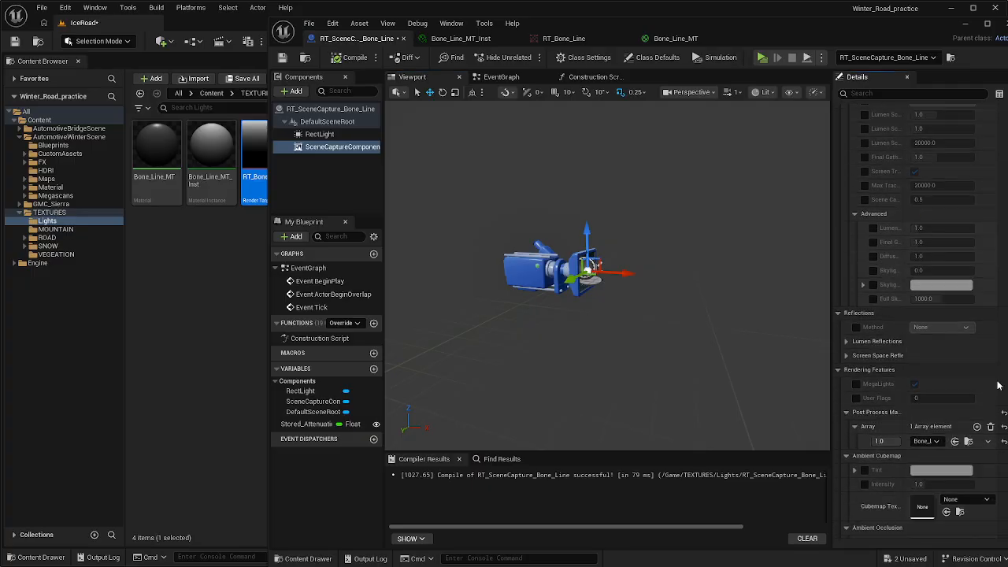
scroll(998, 385, down, 3)
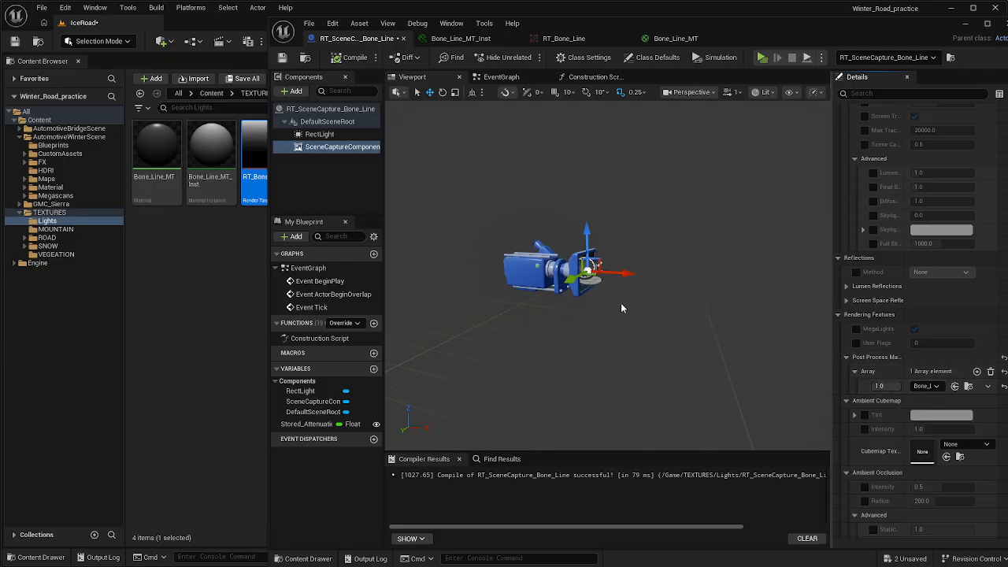
click(553, 39)
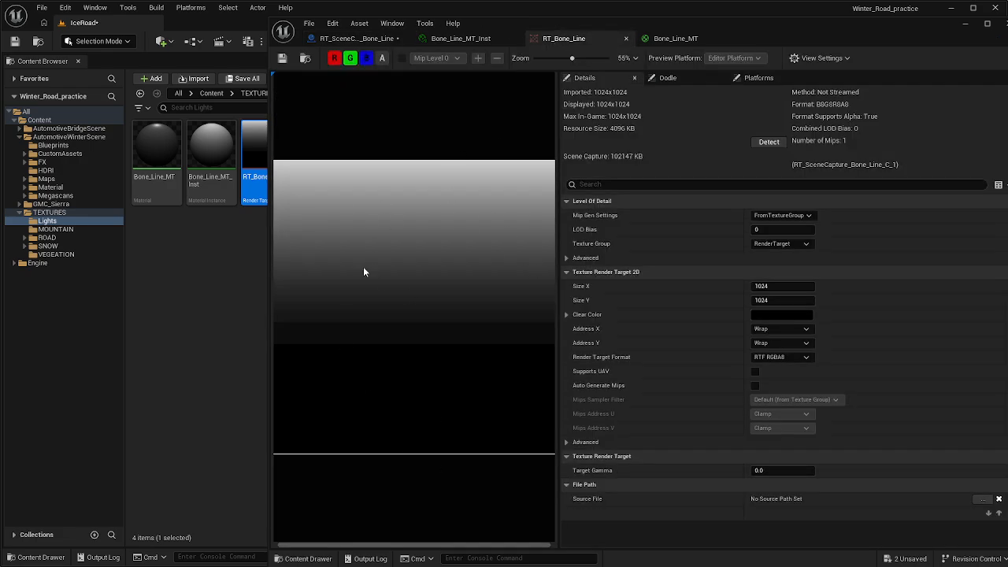
click(666, 39)
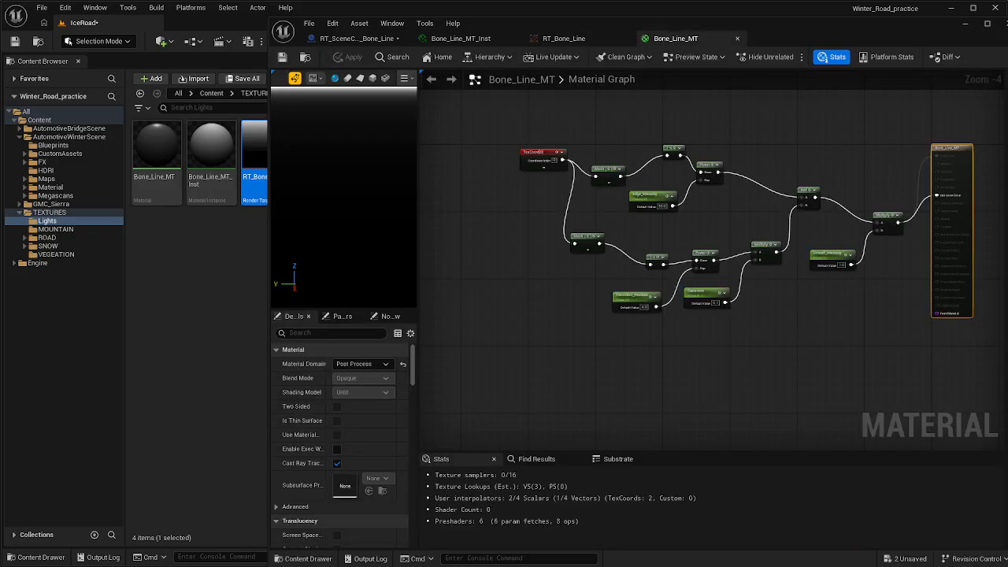
click(358, 38)
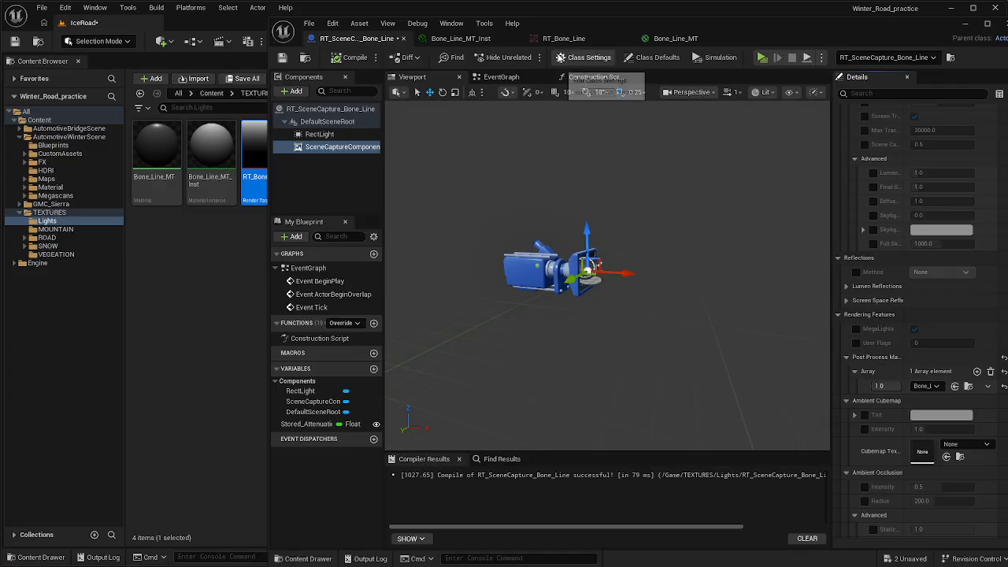
Open the blueprint's construction script and bring its whole node chain into view.
click(508, 78)
click(595, 76)
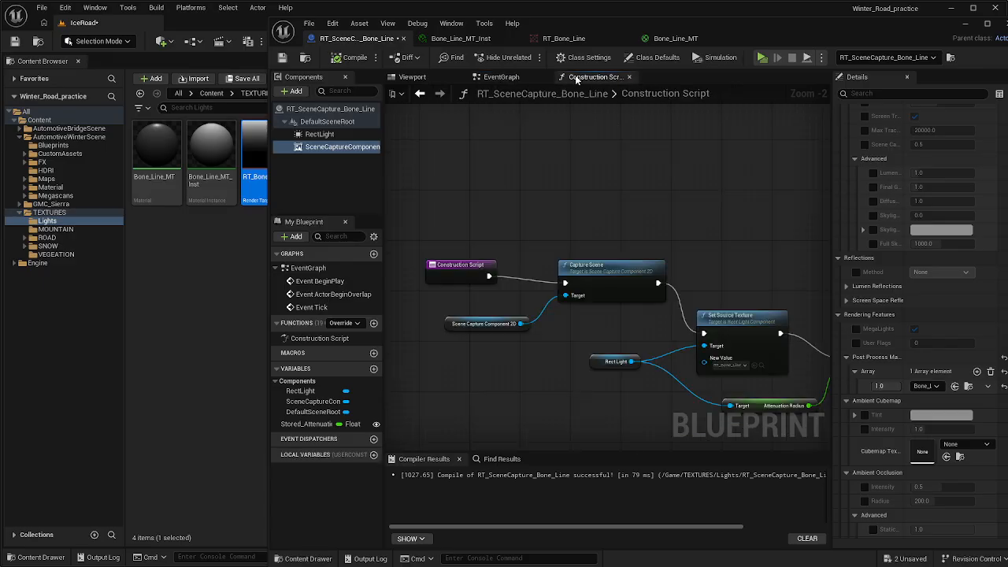
scroll(646, 221, down, 2)
right_drag(586, 168, 510, 146)
scroll(571, 179, up, 1)
right_drag(659, 210, 620, 190)
scroll(620, 191, down, 1)
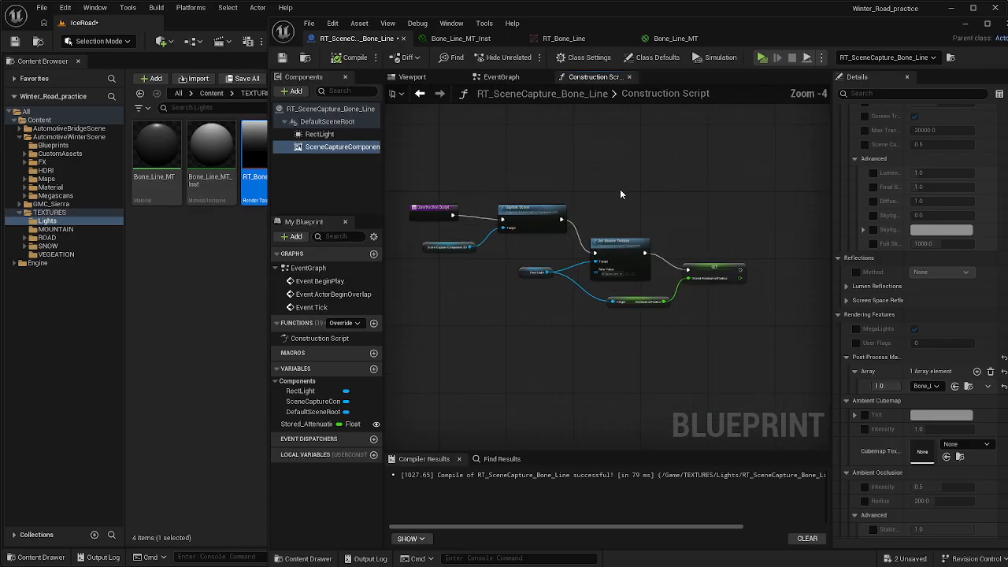
scroll(466, 253, up, 1)
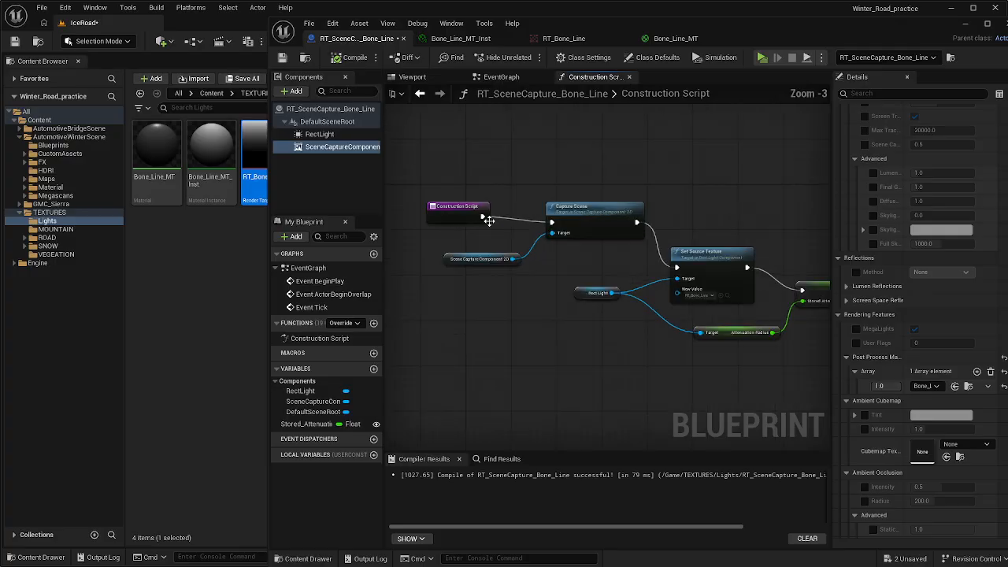
Examine the Capture Scene node, its Scene Capture Component 2D target and the Set Source Texture node.
right_drag(623, 160, 527, 149)
right_drag(475, 170, 512, 156)
click(545, 171)
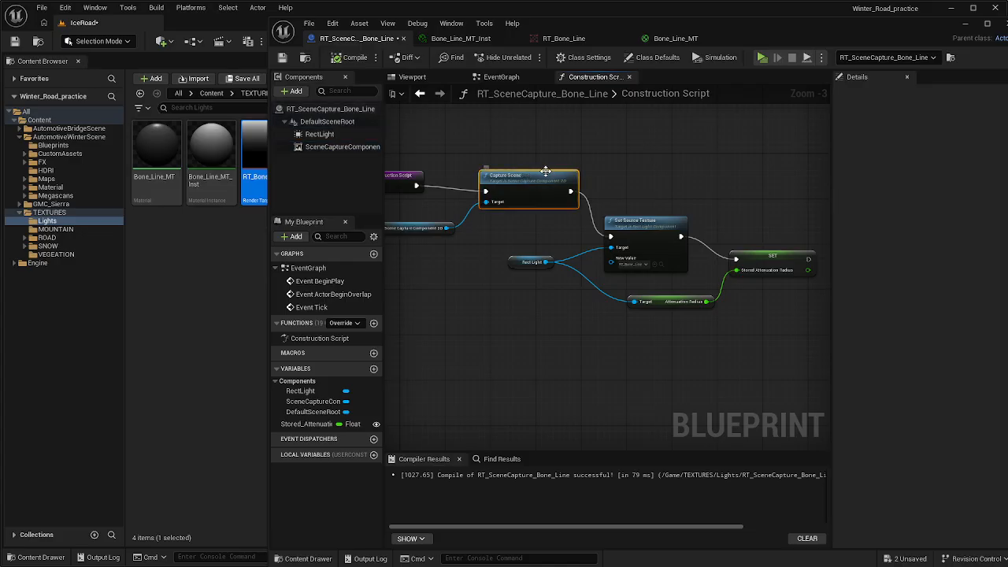
right_drag(630, 162, 642, 155)
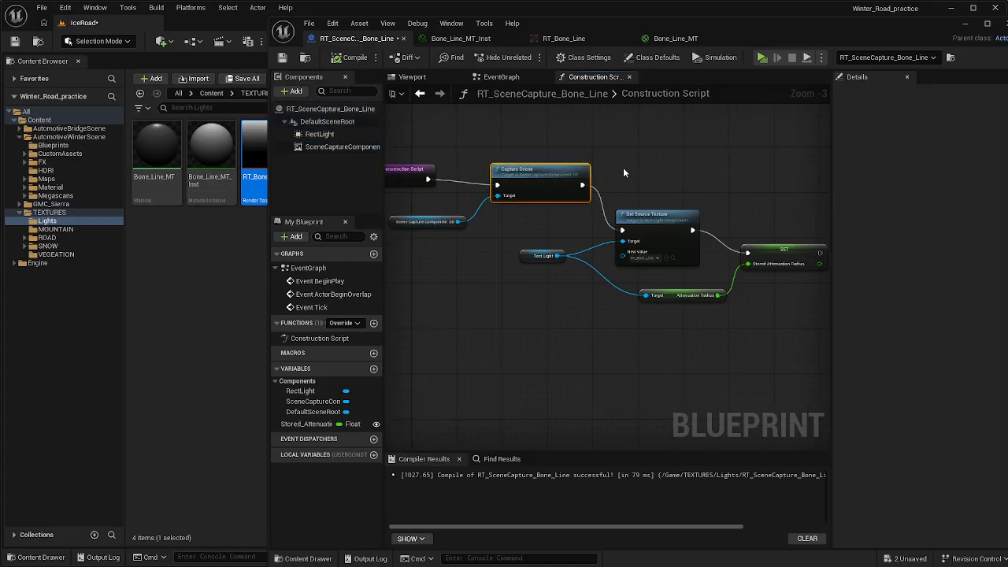
click(417, 219)
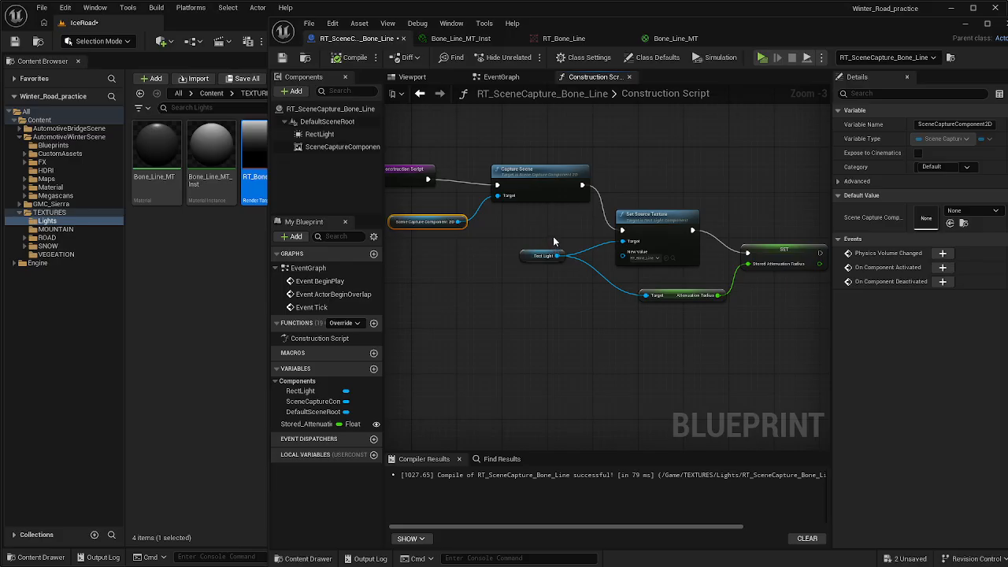
click(325, 147)
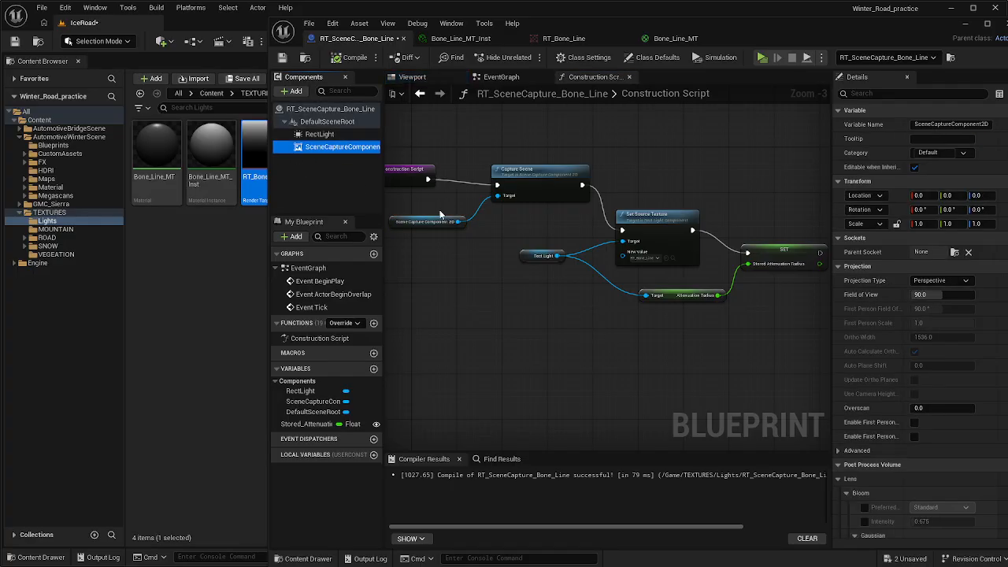
click(552, 169)
right_drag(675, 139, 622, 116)
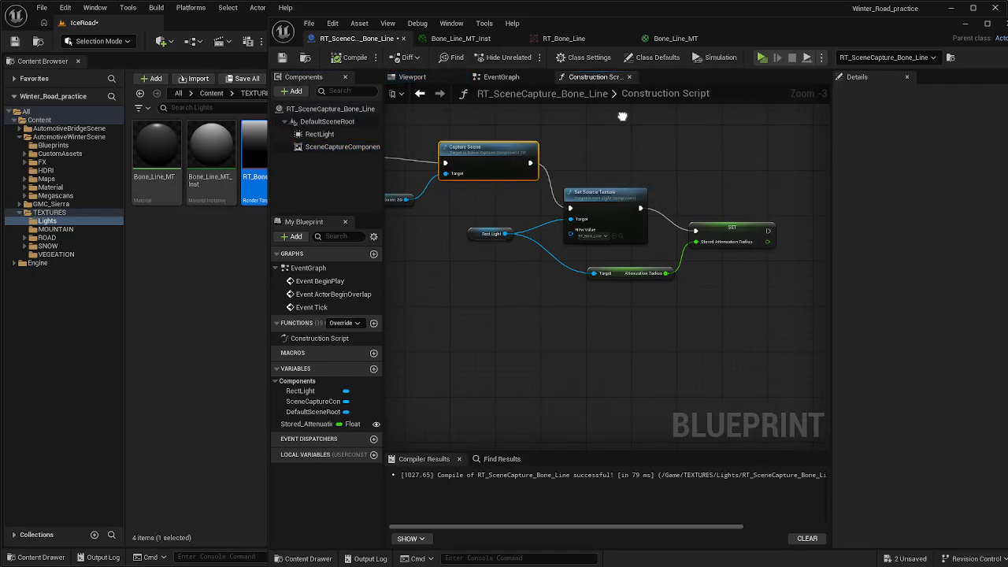
click(614, 189)
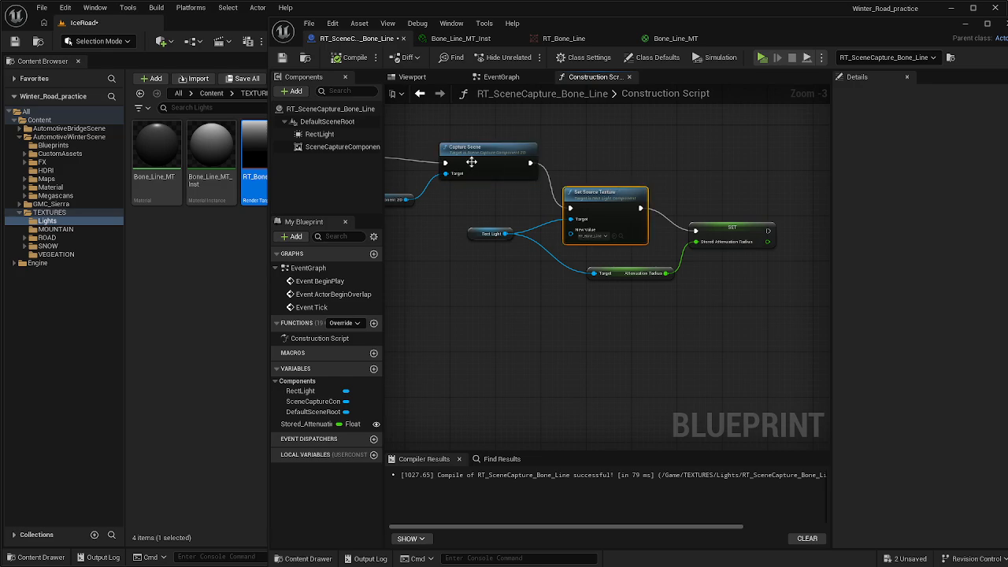
Reposition the Capture Scene, Rect Light and Attenuation Radius nodes slightly, and select the SET node for Stored Attenuation Radius.
drag(485, 148, 472, 148)
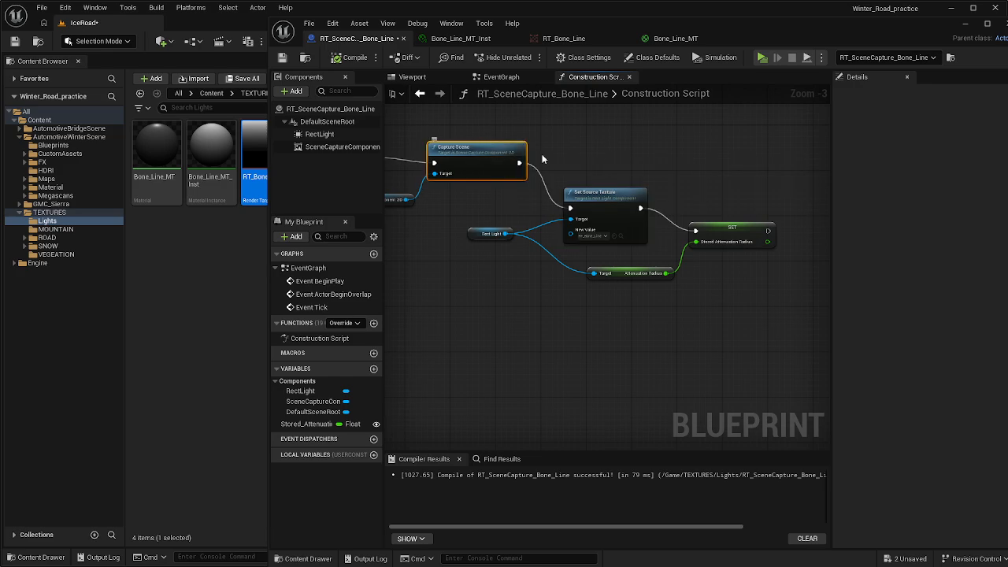
click(610, 193)
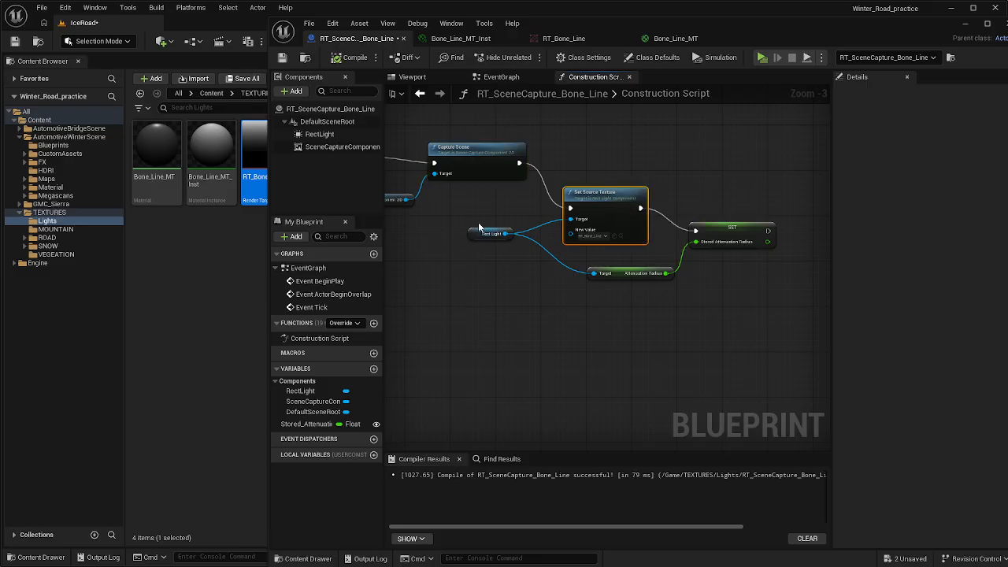
drag(474, 237, 461, 260)
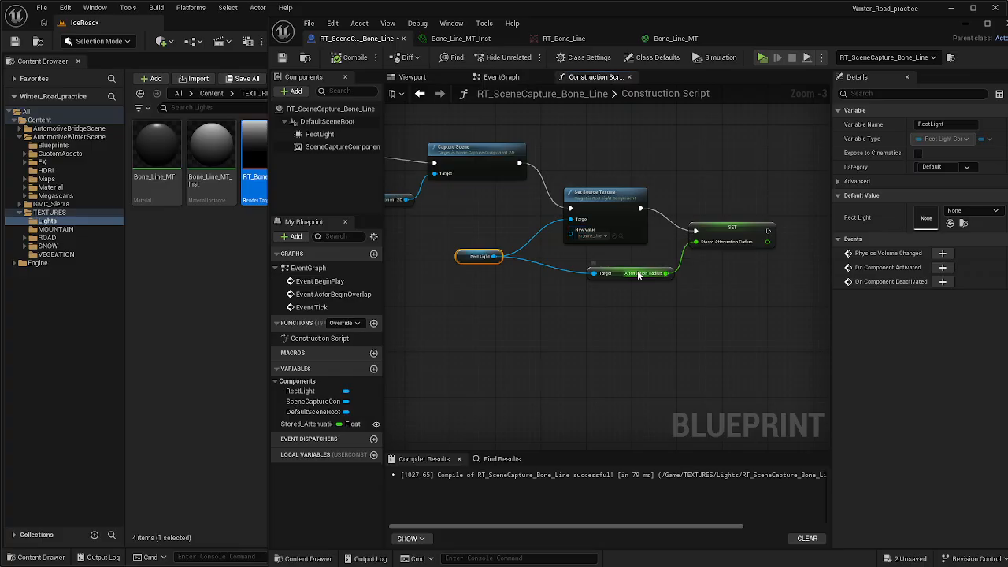
drag(616, 268, 619, 280)
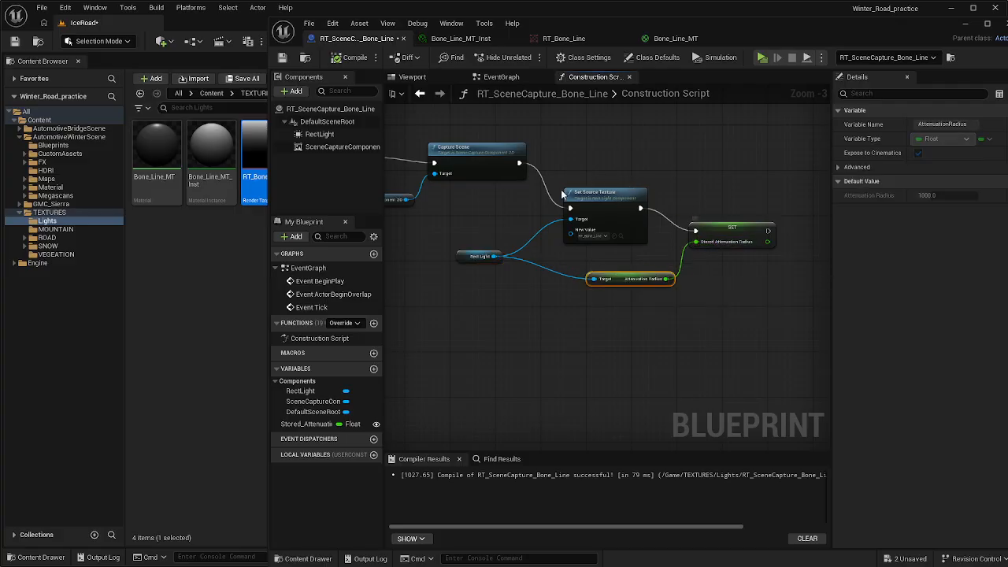
click(602, 196)
click(735, 227)
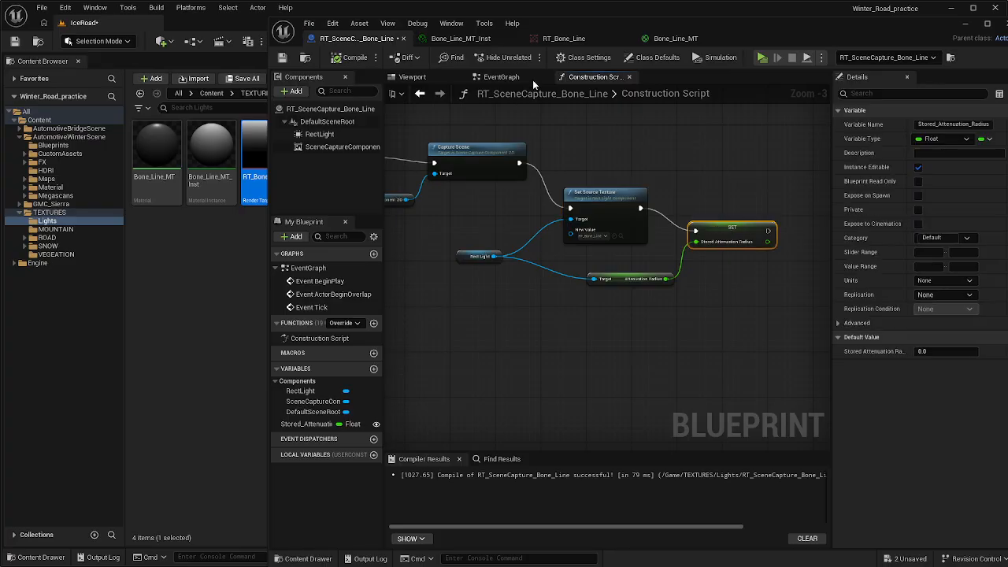
Open the blueprint's event graph and move the lower Set Attenuation Radius node slightly upward.
click(501, 79)
scroll(608, 174, down, 2)
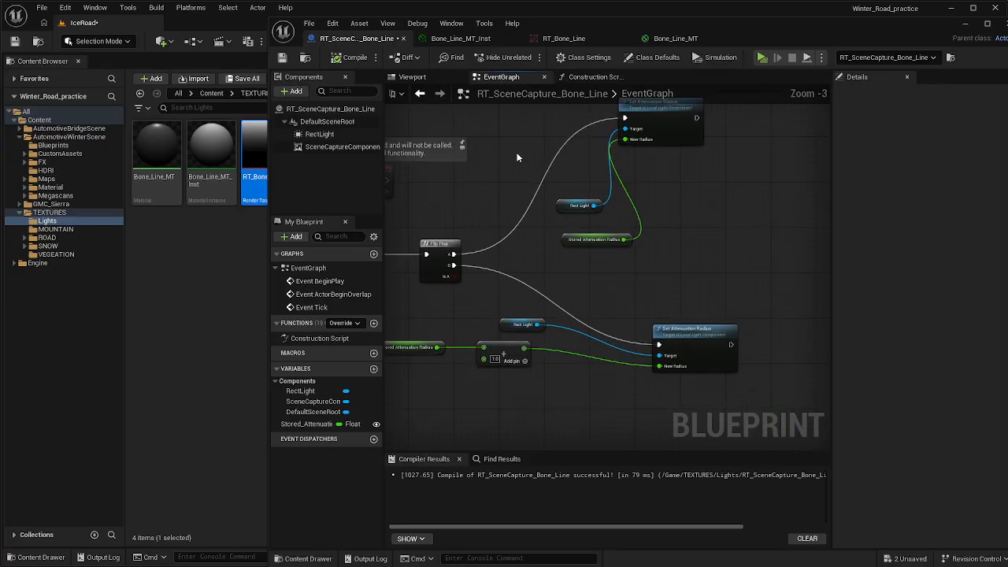
drag(726, 315, 726, 290)
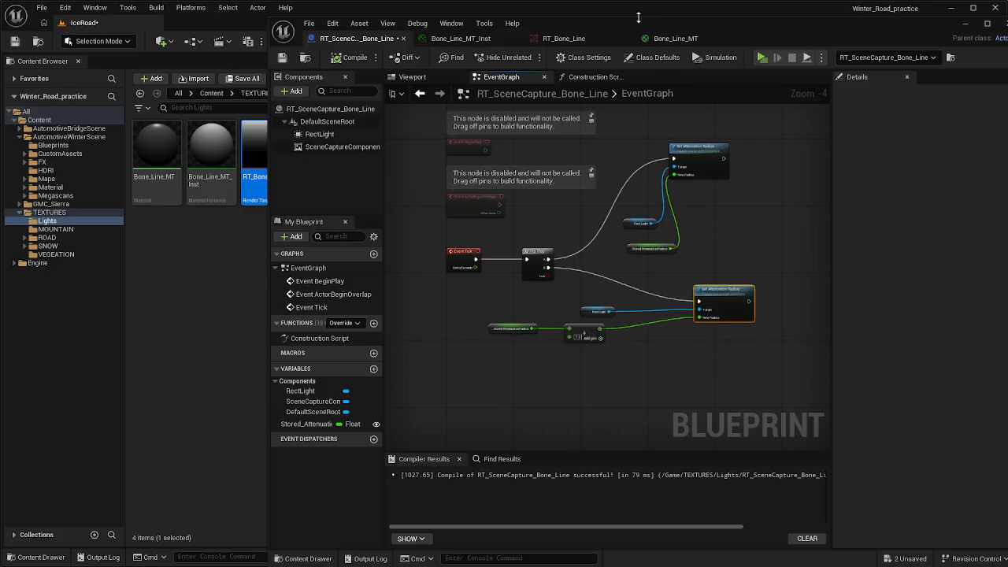
mouse_move(638, 15)
mouse_down()
mouse_move(661, 31)
mouse_move(645, 33)
mouse_up()
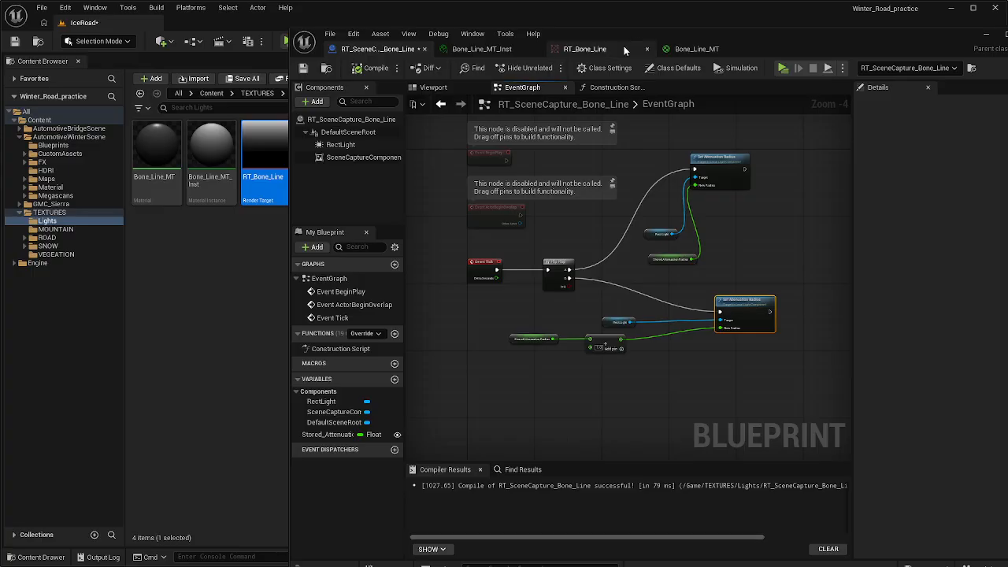
Move the upper Set Attenuation Radius node down beside its Rect Light and Stored Attenuation Radius input nodes.
scroll(730, 267, up, 1)
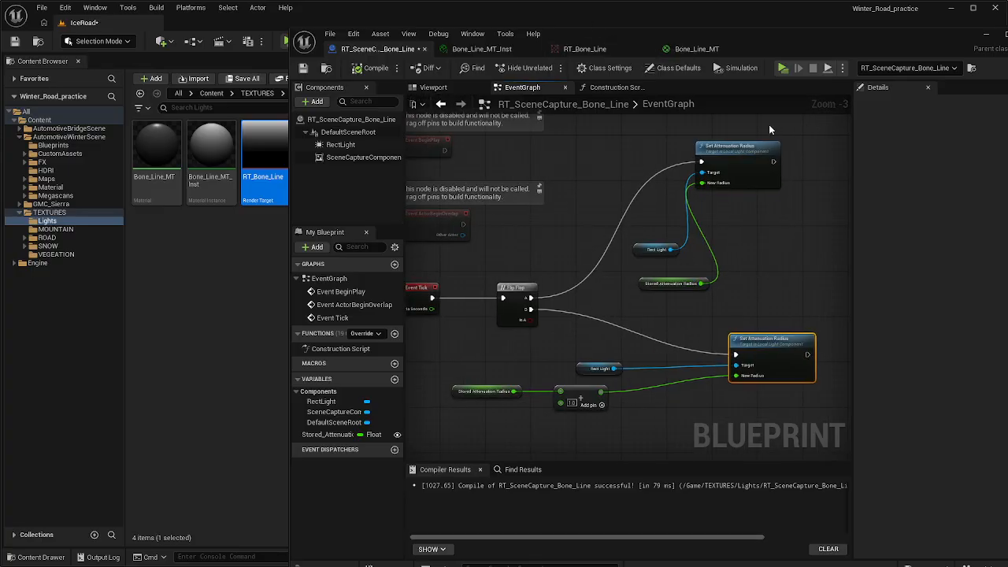
drag(726, 150, 725, 166)
right_drag(464, 254, 539, 230)
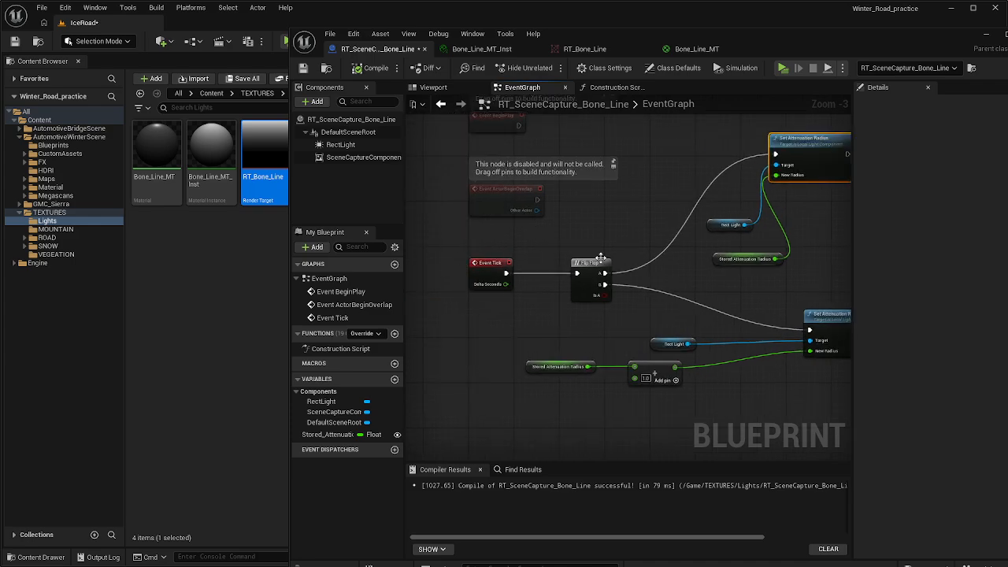
right_drag(601, 258, 510, 245)
click(627, 202)
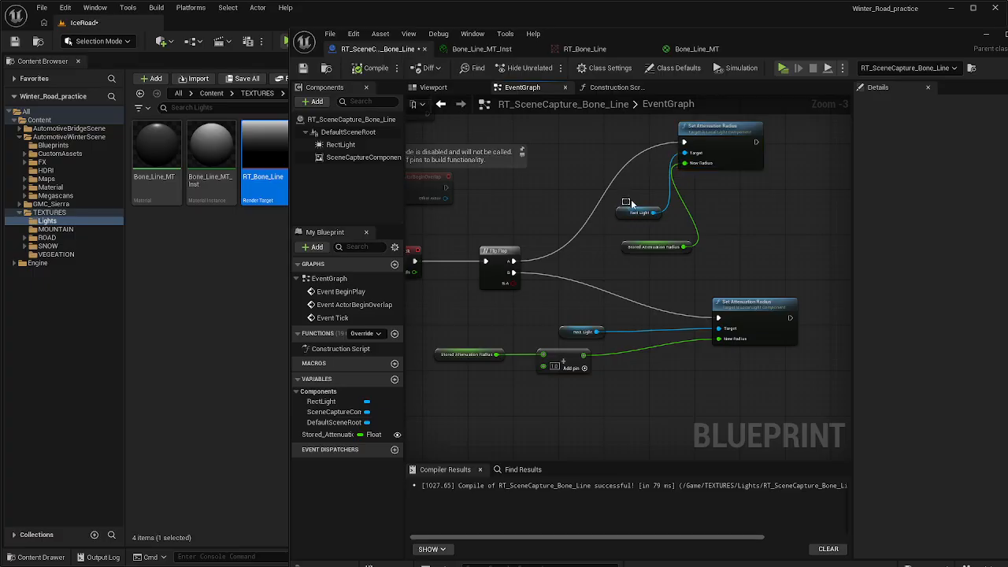
drag(725, 127, 753, 200)
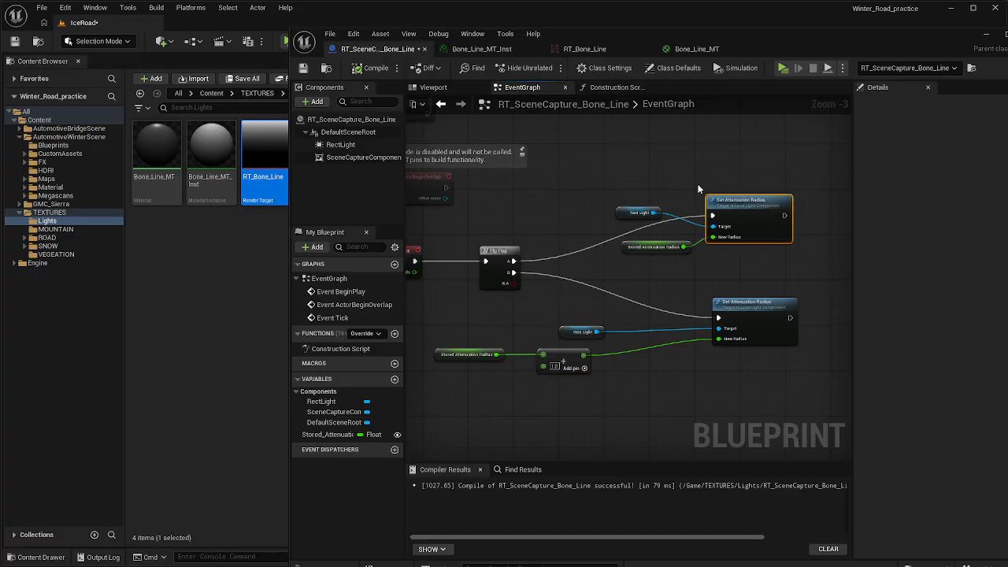
Shift the upper Rect Light and Stored Attenuation Radius nodes down, and nudge both Rect Light nodes clear of the wires.
drag(594, 170, 640, 268)
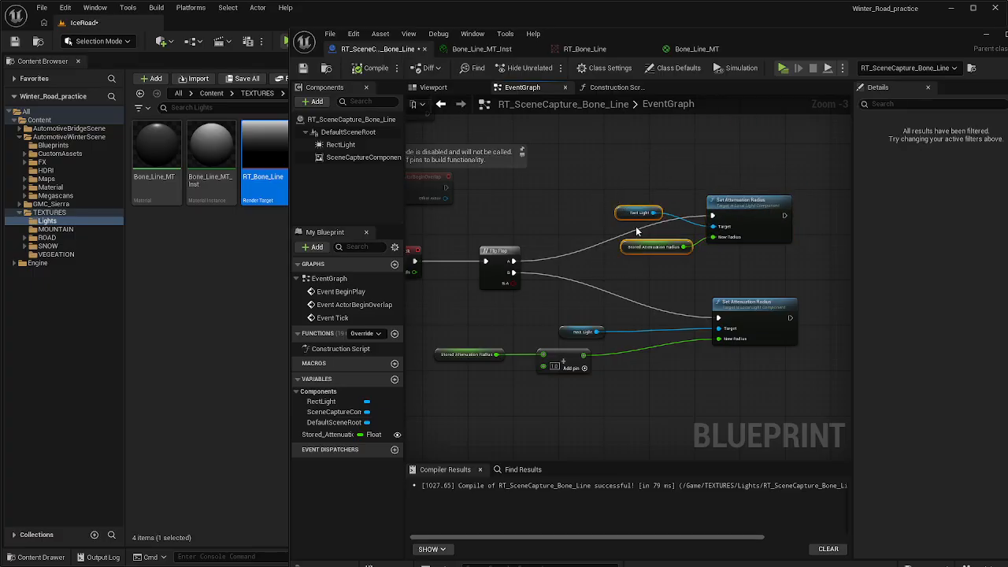
drag(618, 210, 619, 226)
click(642, 242)
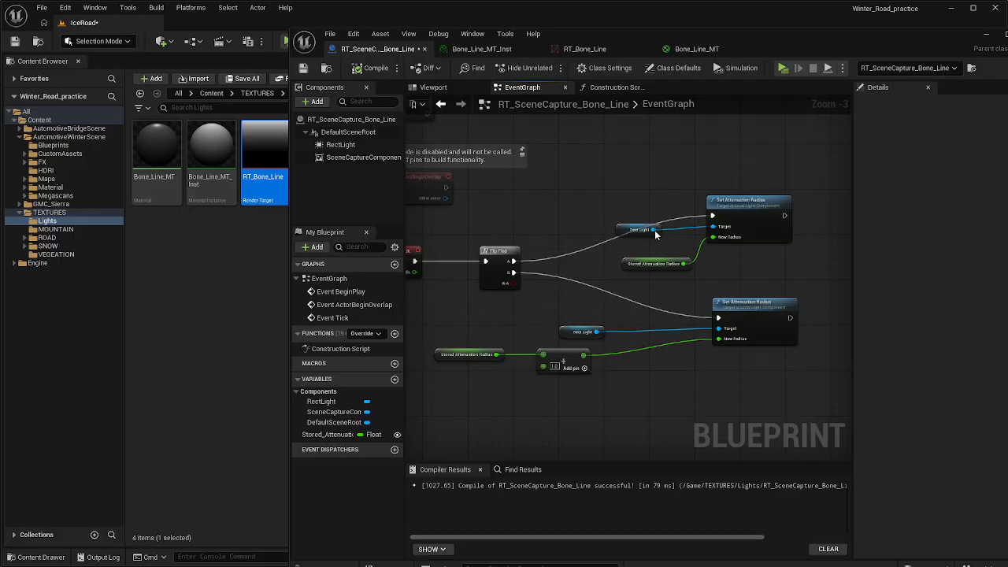
drag(581, 332, 575, 326)
drag(653, 230, 614, 232)
click(629, 192)
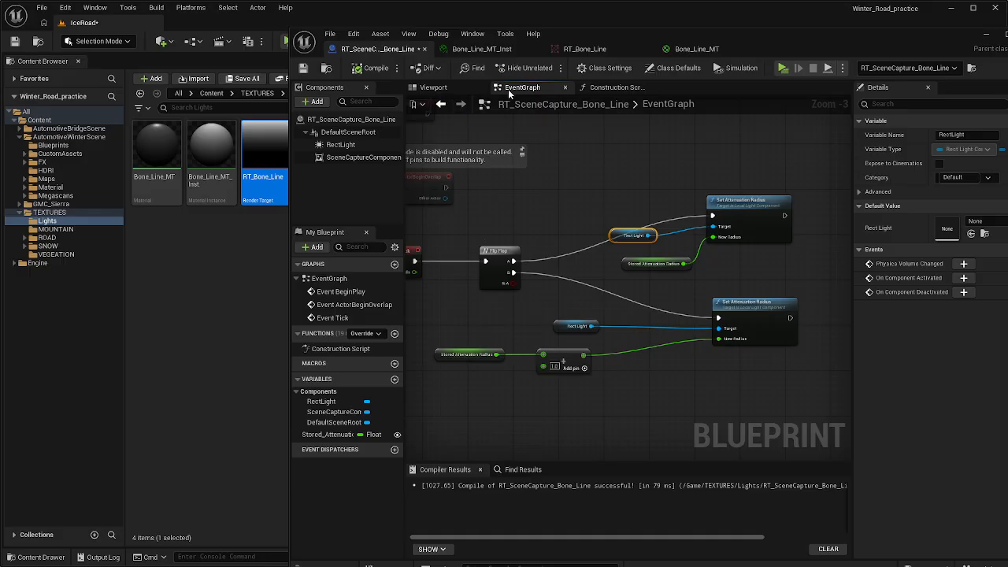
Return to the level and examine the truck beside the scene capture light from several angles.
click(986, 35)
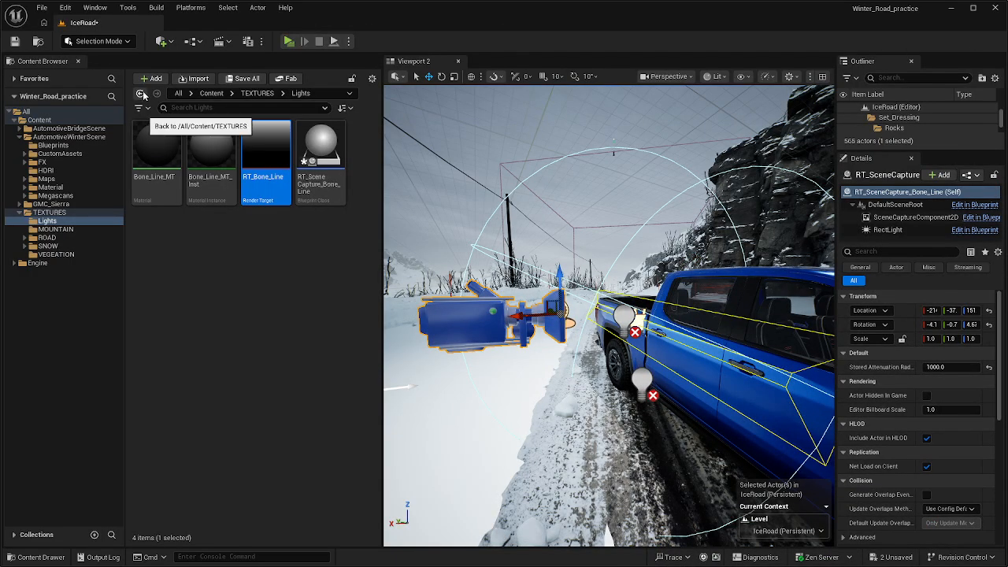
double_click(323, 142)
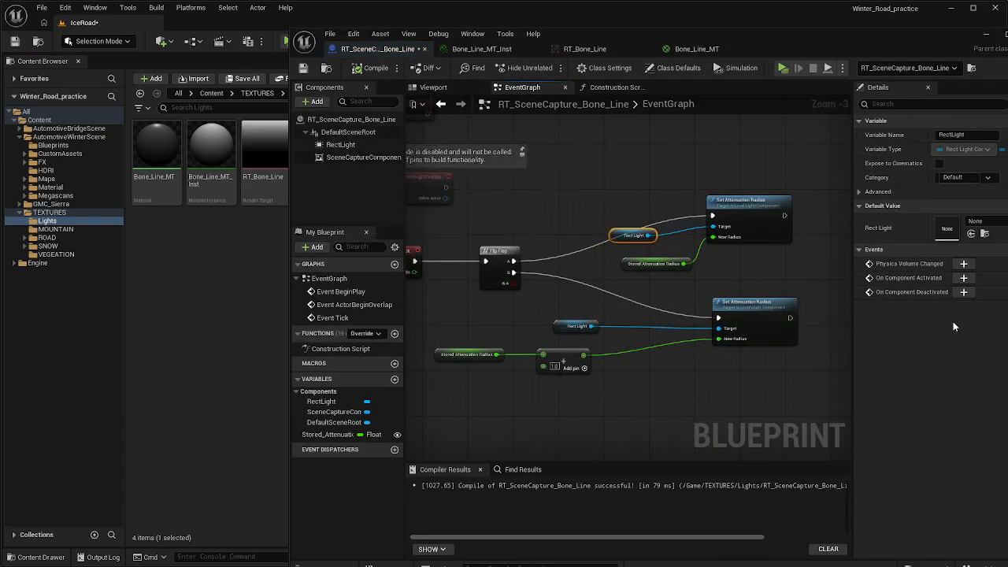
click(986, 34)
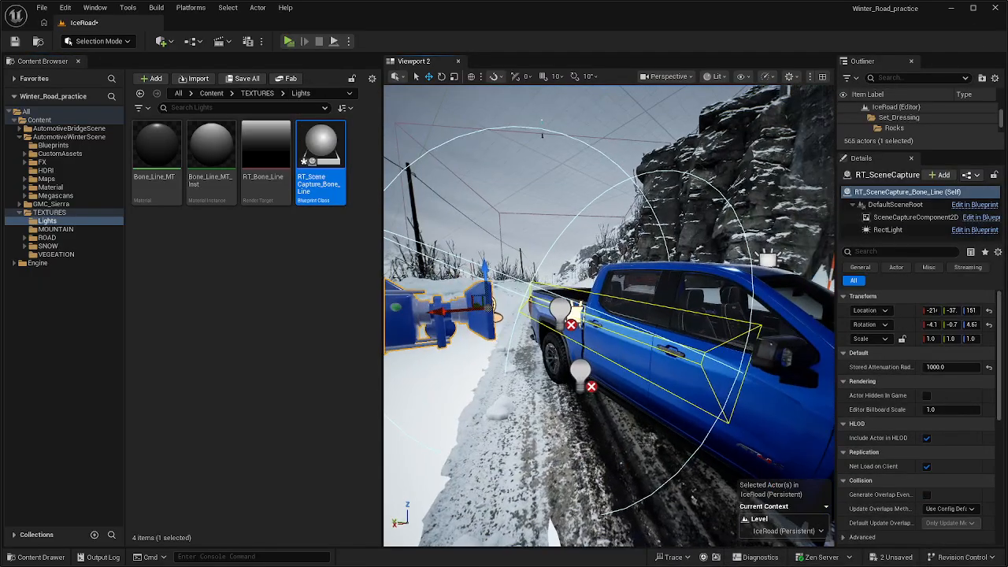
right_drag(668, 250, 668, 250)
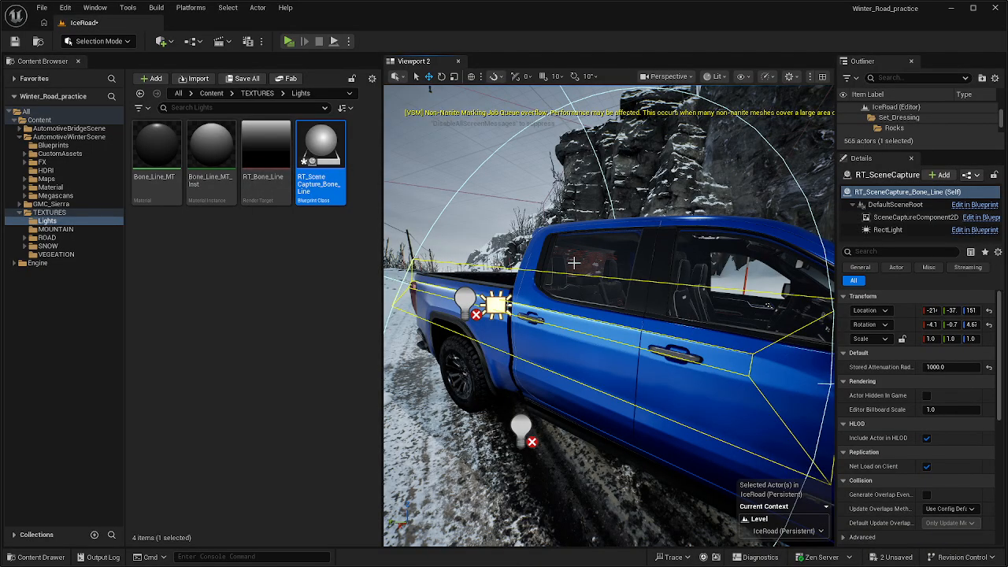
right_drag(691, 337, 692, 337)
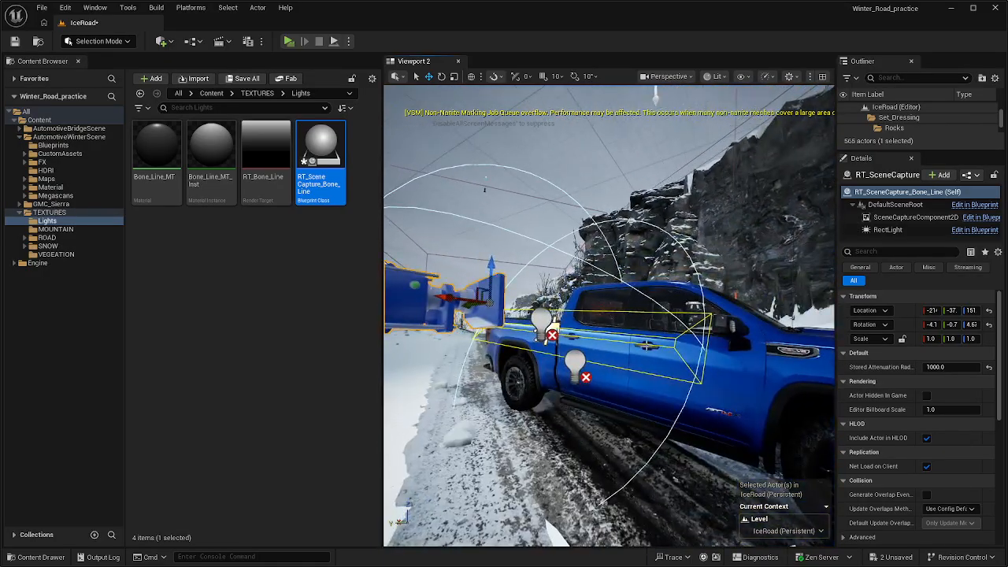
click(554, 201)
right_drag(609, 225, 609, 225)
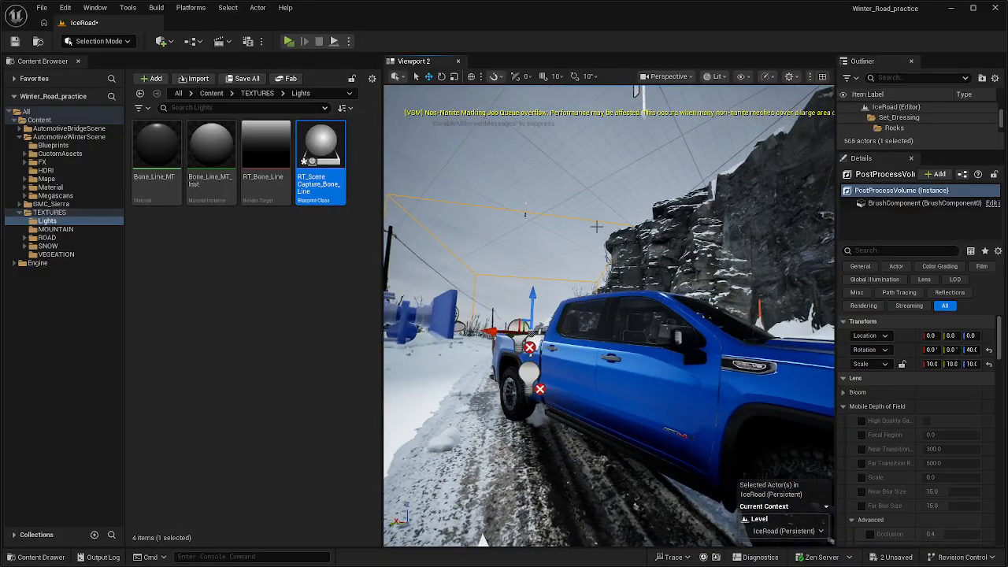
Switch the level view to Cinematic Viewport and check its Film Overlay Options.
click(664, 76)
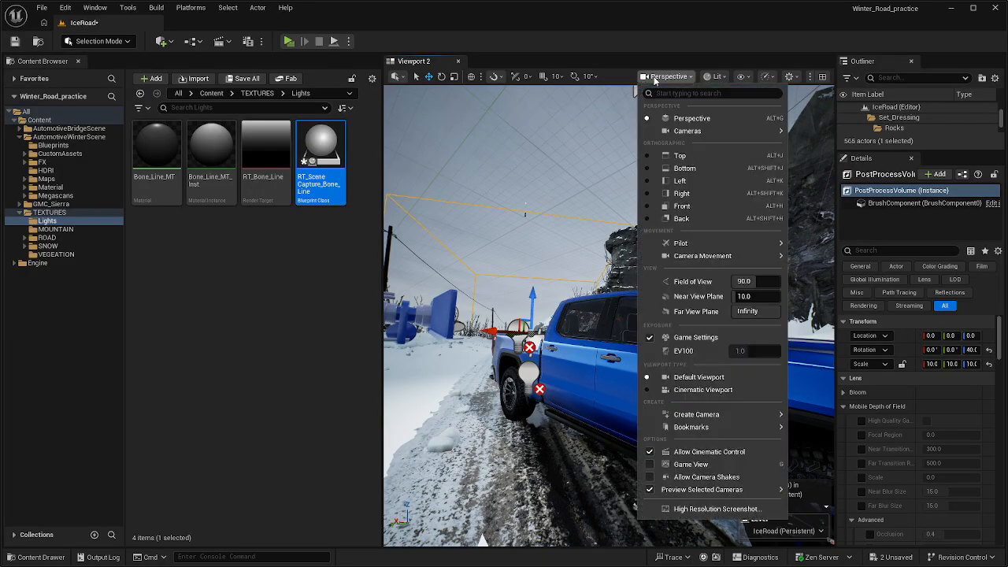
click(703, 391)
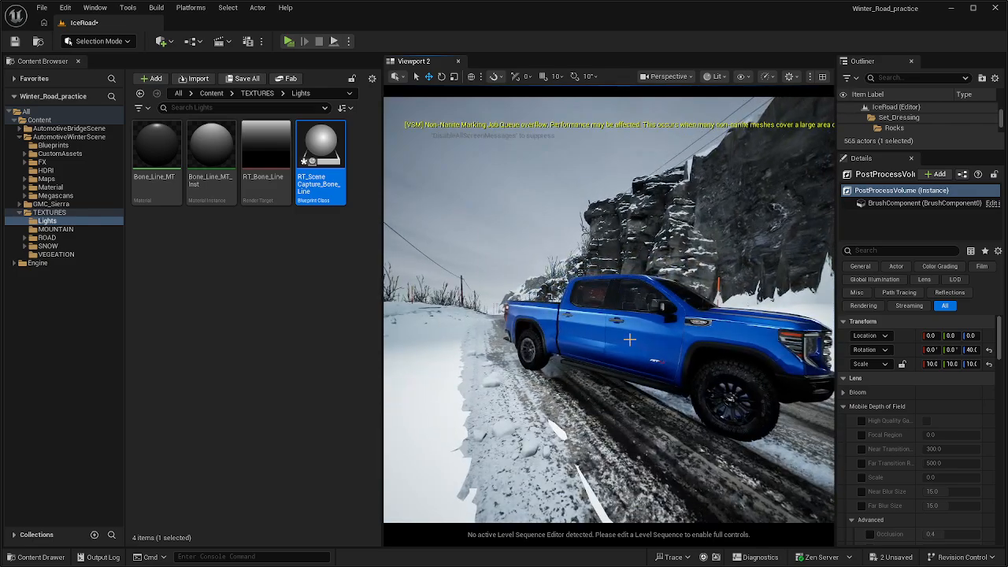
click(666, 76)
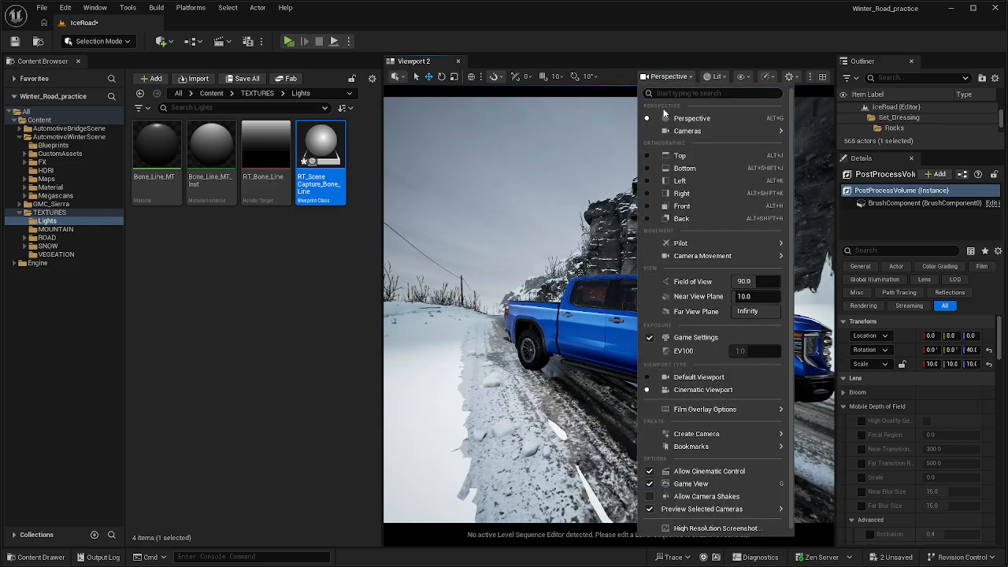
mouse_move(750, 249)
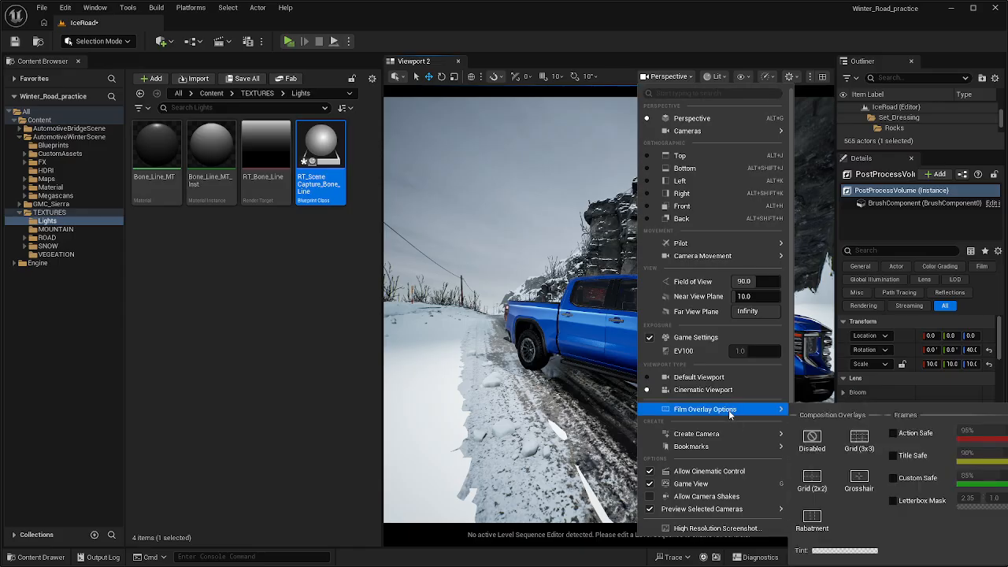
click(497, 218)
Frame the truck's side more closely, clear the asset selection and select the GMC Sierra mesh in the level.
right_drag(497, 219, 523, 258)
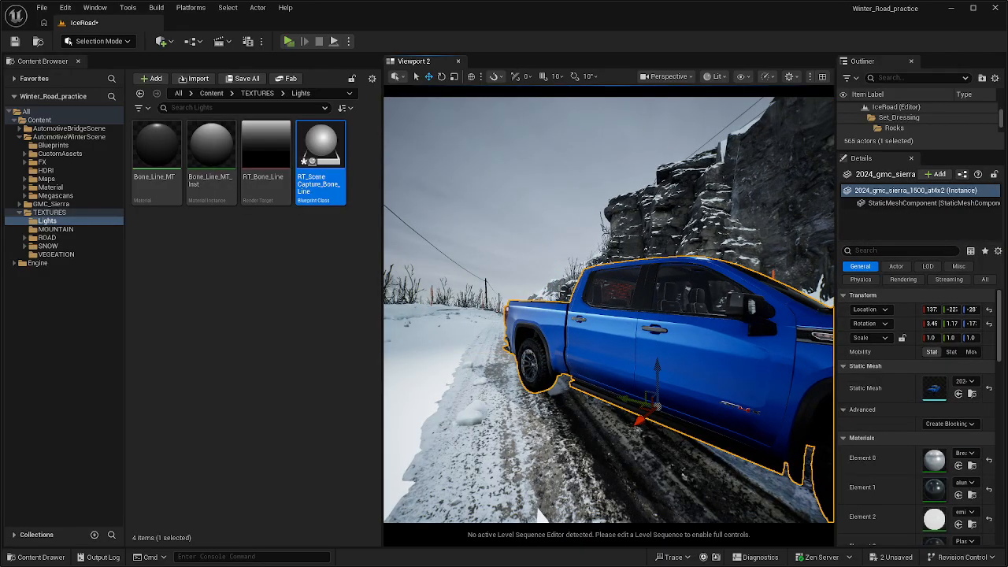
click(321, 315)
click(604, 184)
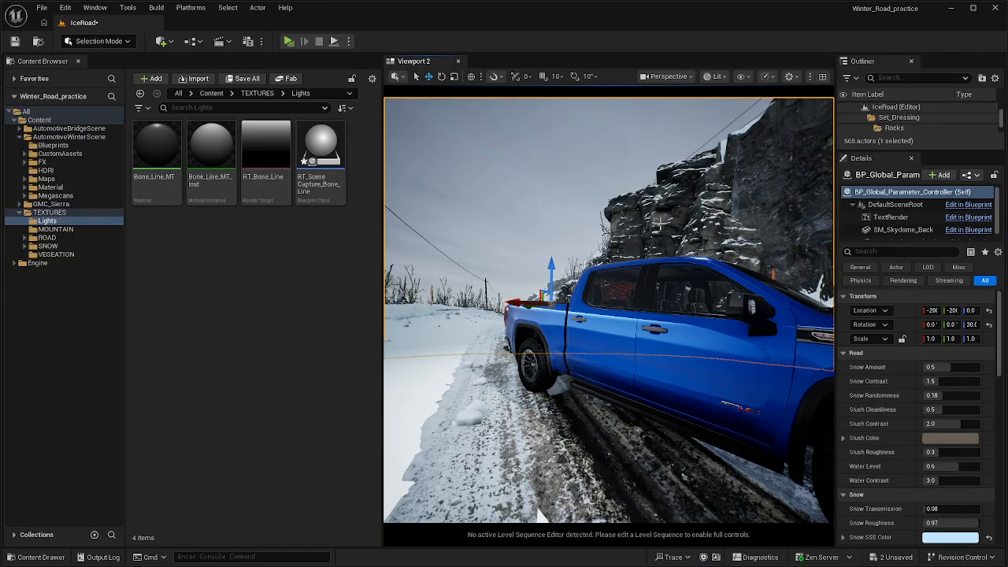
click(656, 220)
click(675, 324)
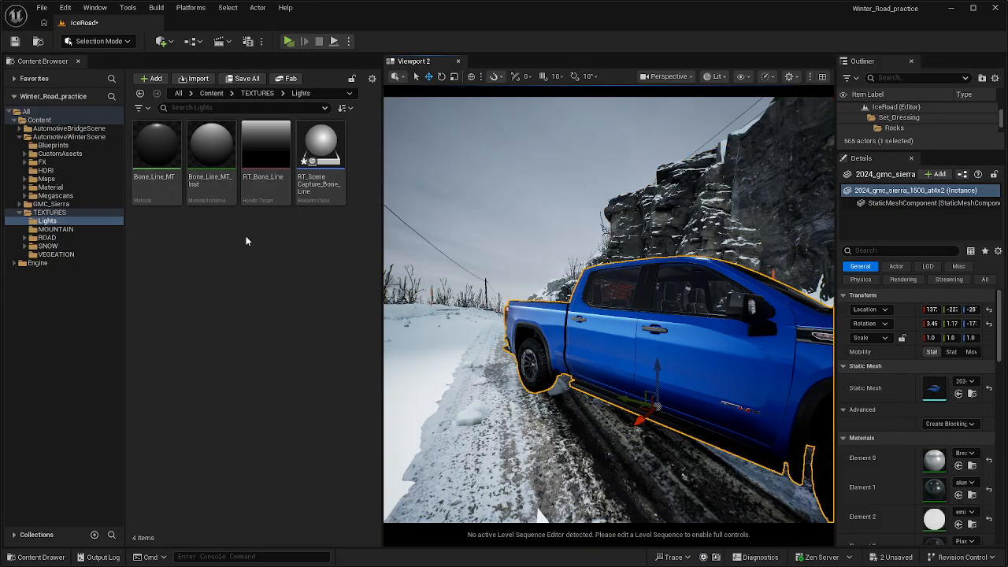
Open Bone_Line_MT_Inst and try an Overall_Intensity of about 0.478, with the editor window moved aside to see the truck.
double_click(211, 154)
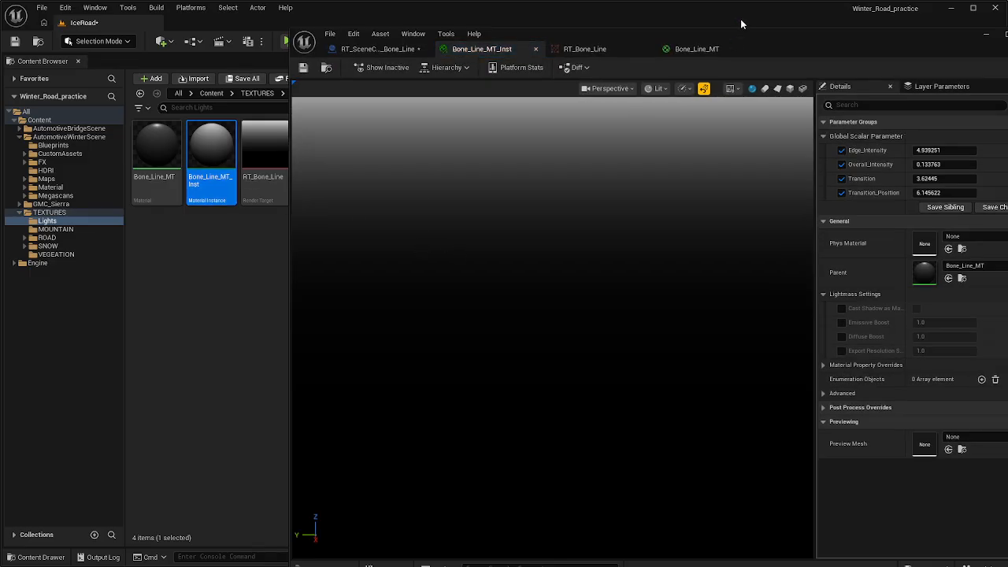
drag(748, 33, 541, 23)
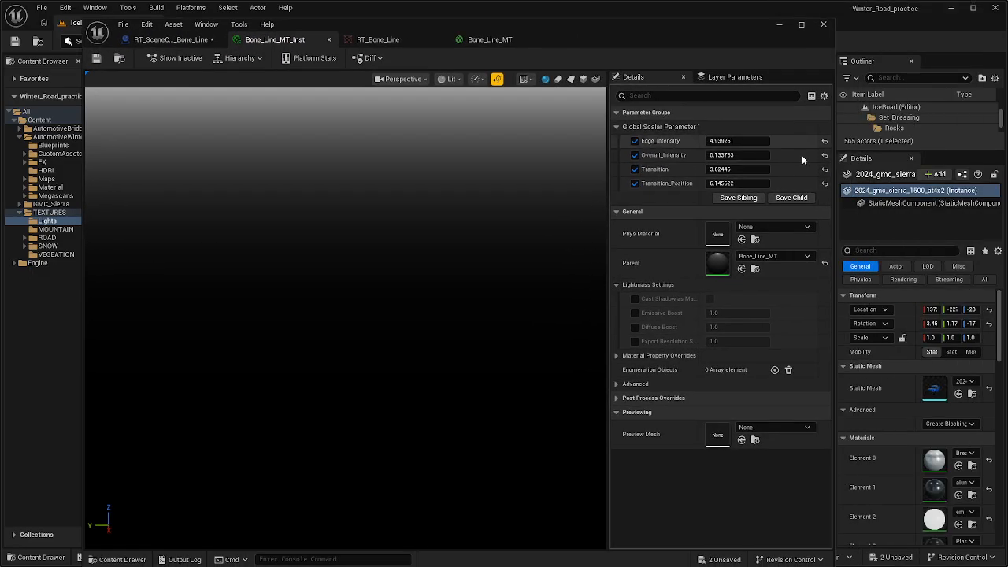
drag(738, 156, 780, 155)
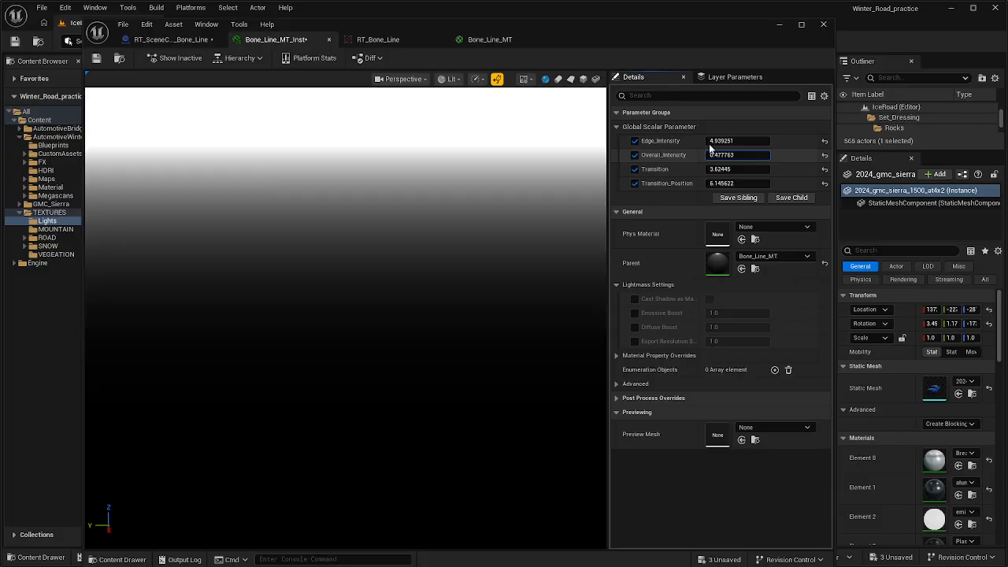
drag(532, 25, 1007, 23)
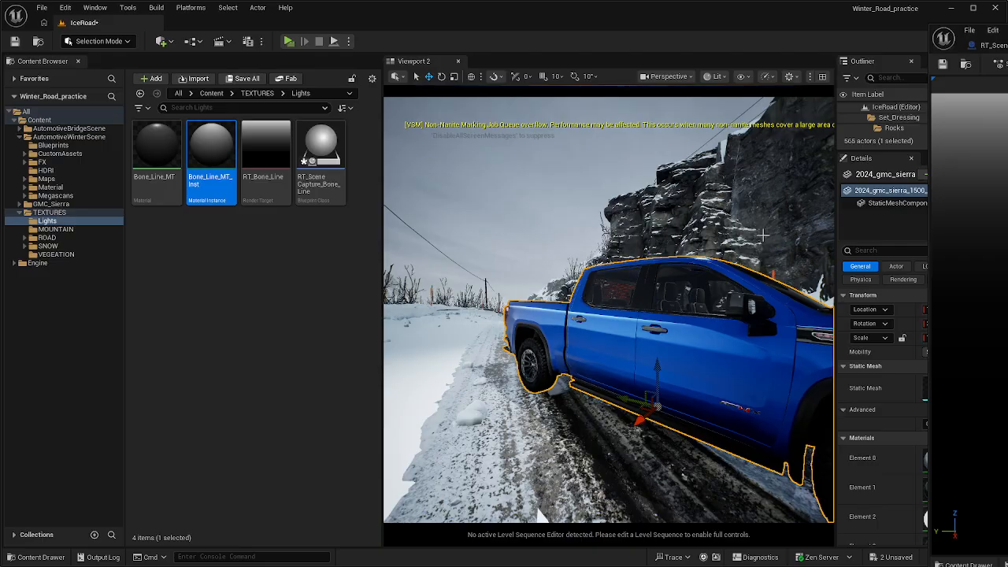
Examine the bone line reflection along the truck's body from near and far camera positions.
key(w)
right_drag(695, 317, 653, 307)
key(s)
key(d)
key(w)
key(d)
key(w)
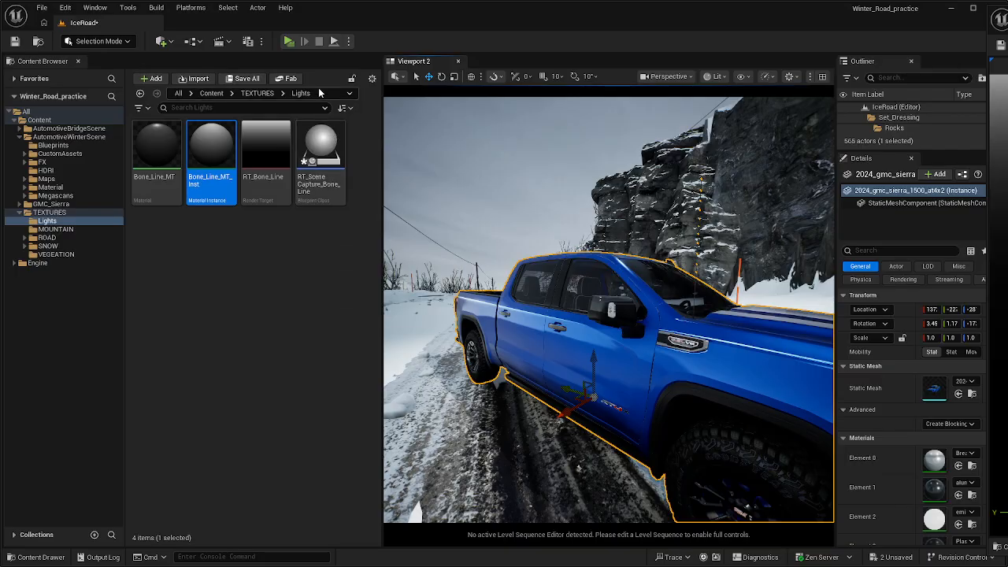
right_drag(654, 307, 648, 314)
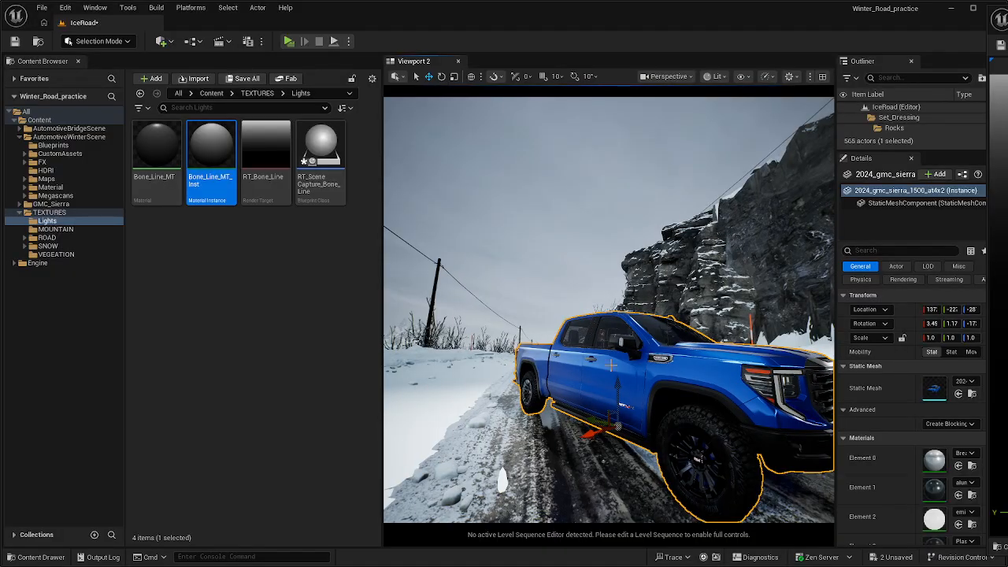
mouse_move(603, 181)
right_down()
mouse_move(732, 181)
mouse_move(604, 182)
right_up()
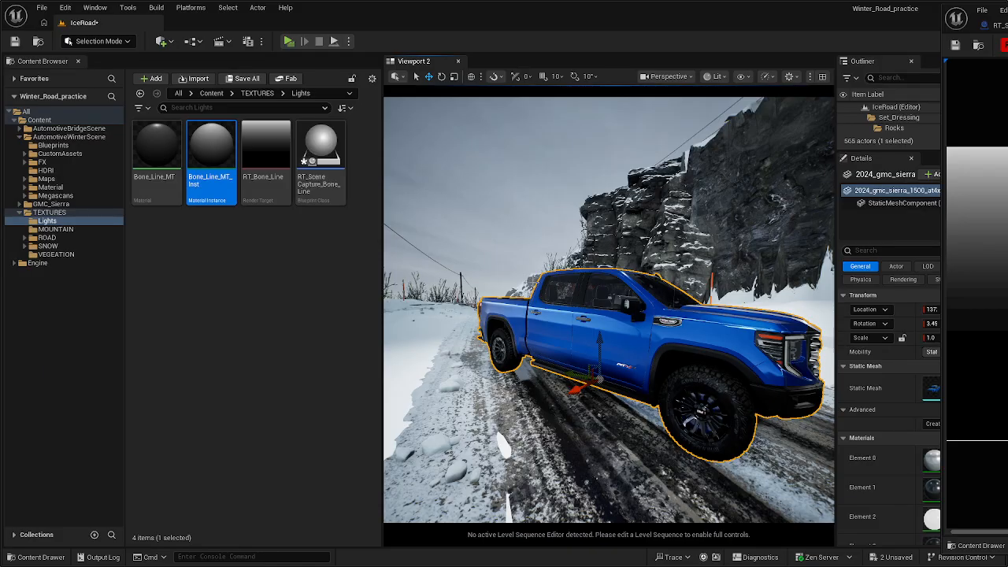
scroll(706, 397, up, 3)
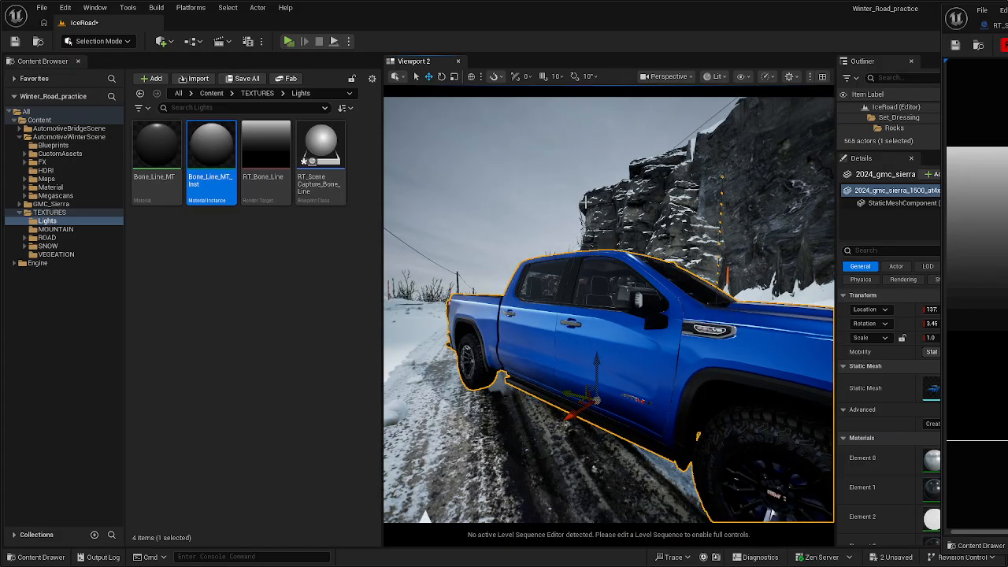
key(w)
right_drag(586, 203, 558, 212)
key(s)
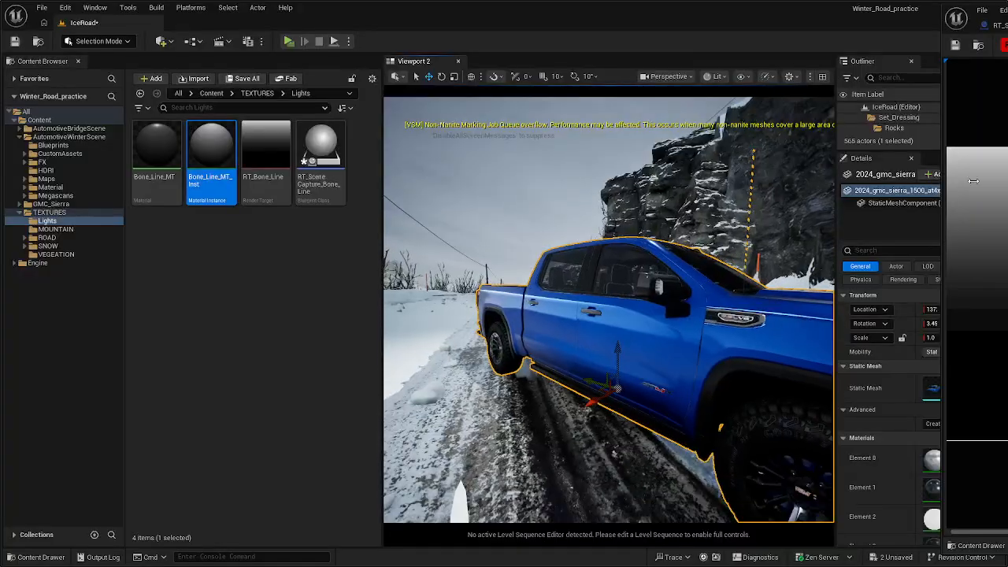
Review RT_Bone_Line, the Bone_Line_MT graph, the Bone_Line_MT_Inst parameters and the blueprint's event graph, viewport and construction script.
drag(1007, 16, 756, 15)
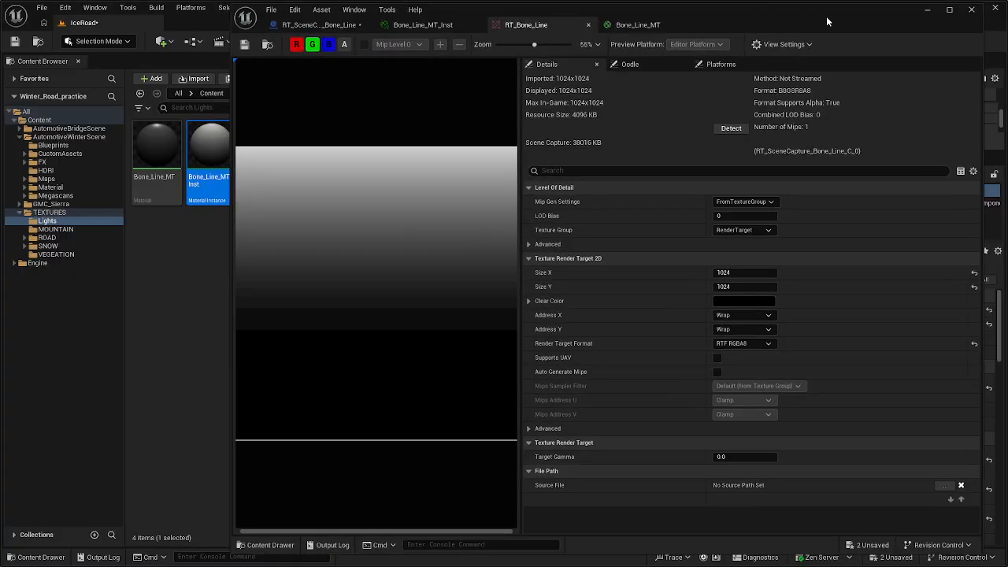
drag(826, 16, 836, 22)
click(655, 33)
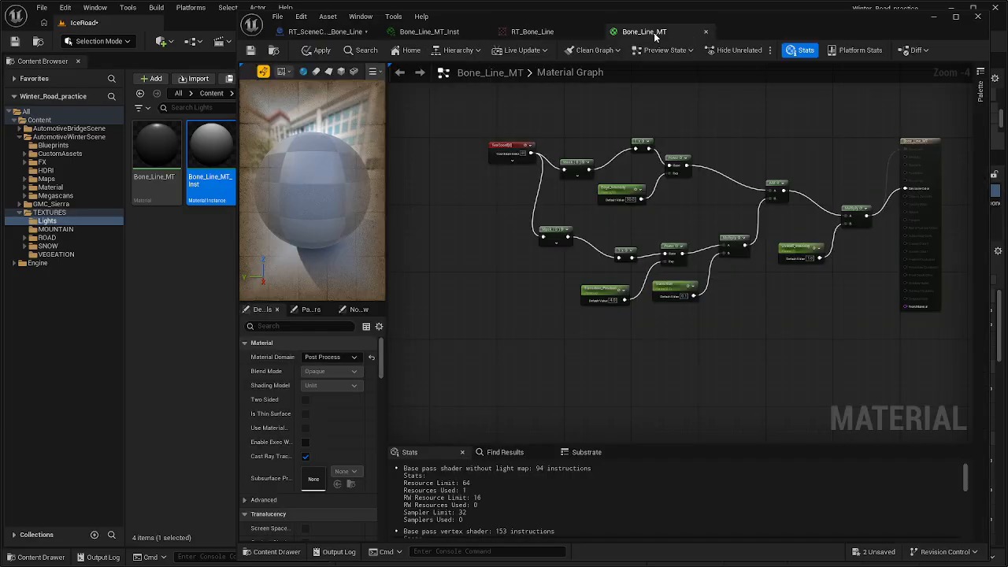
click(457, 33)
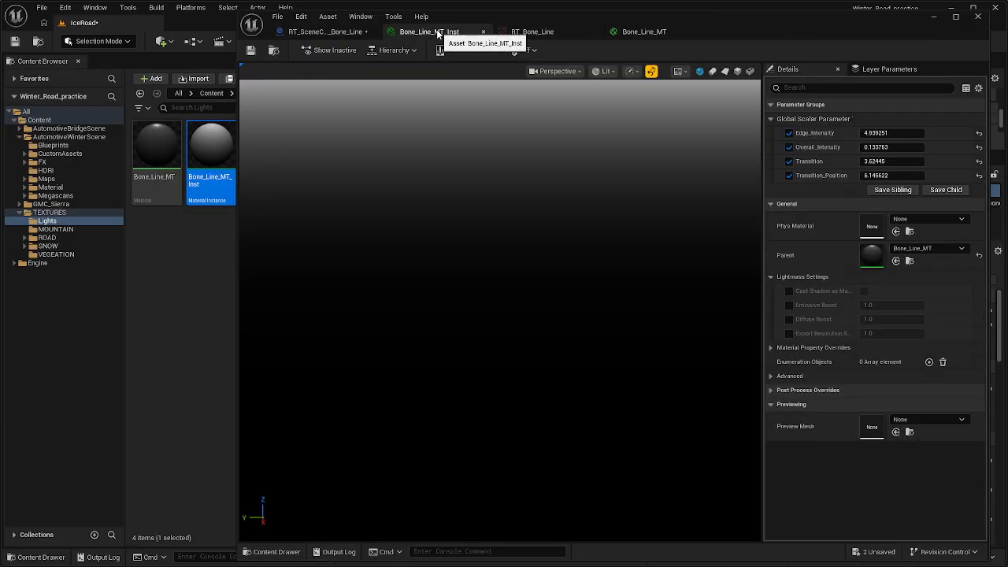
click(317, 30)
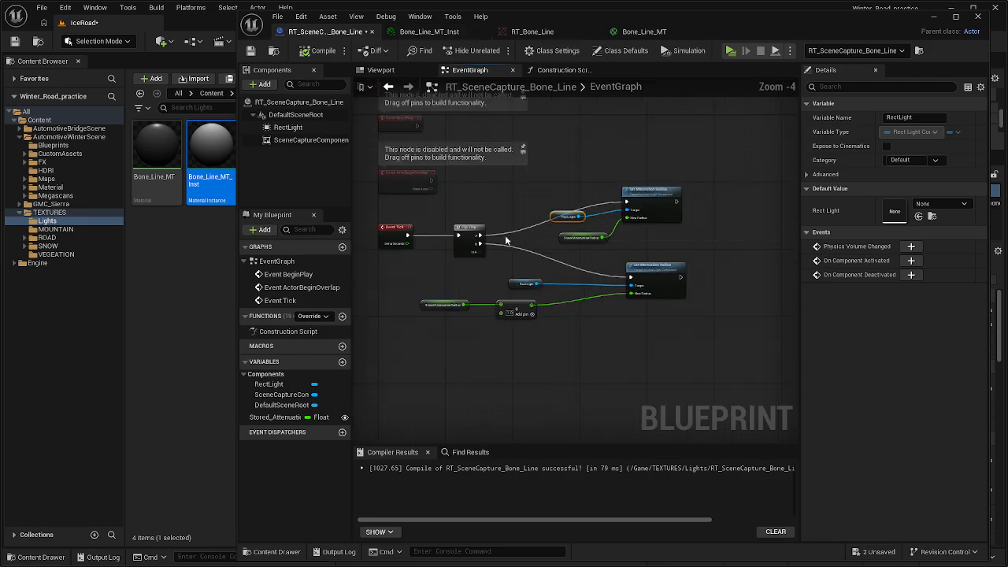
right_drag(486, 154, 536, 191)
click(392, 70)
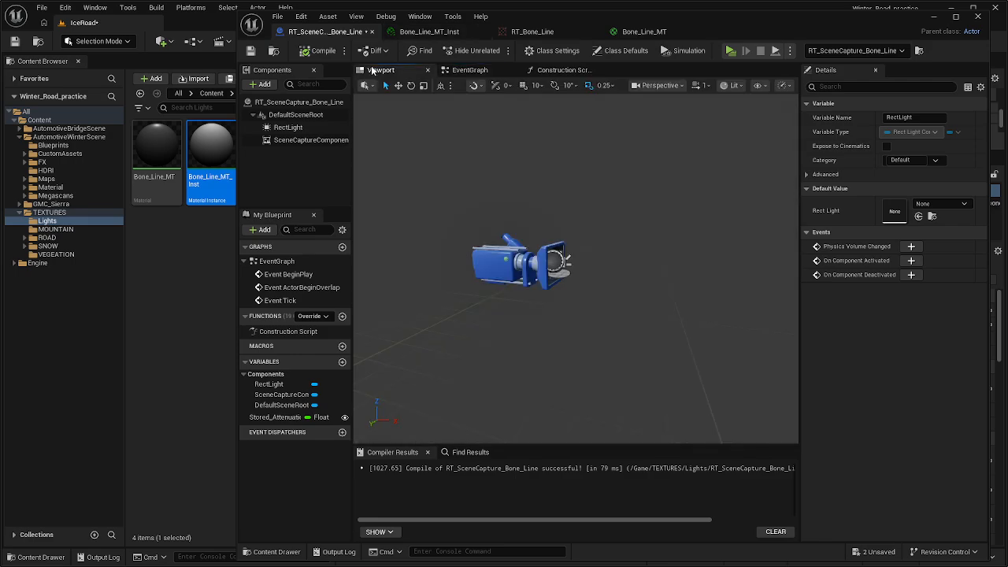
click(562, 70)
click(430, 32)
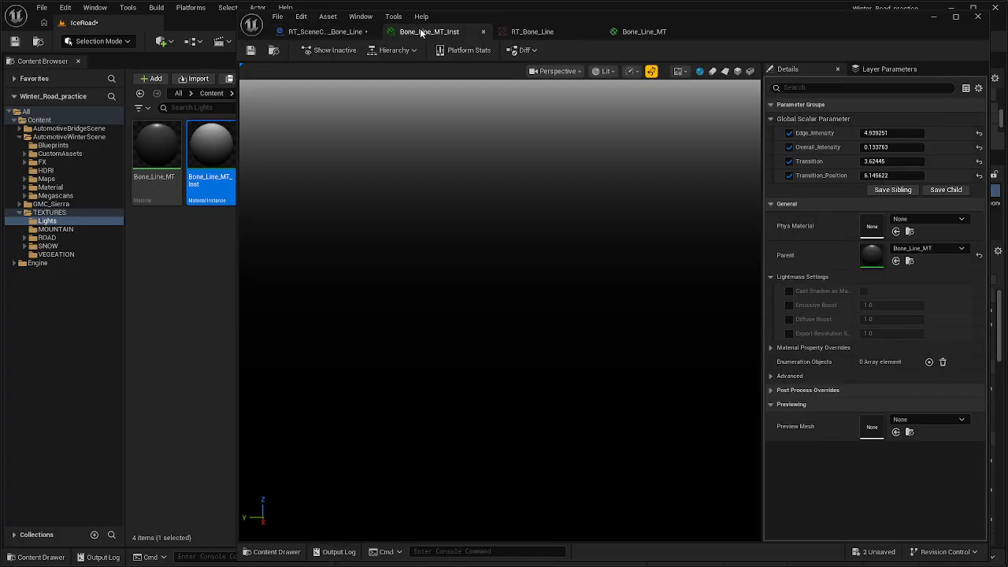
Minimize the asset editor window, clear the asset selection and view the whole truck in the level.
click(934, 17)
click(318, 293)
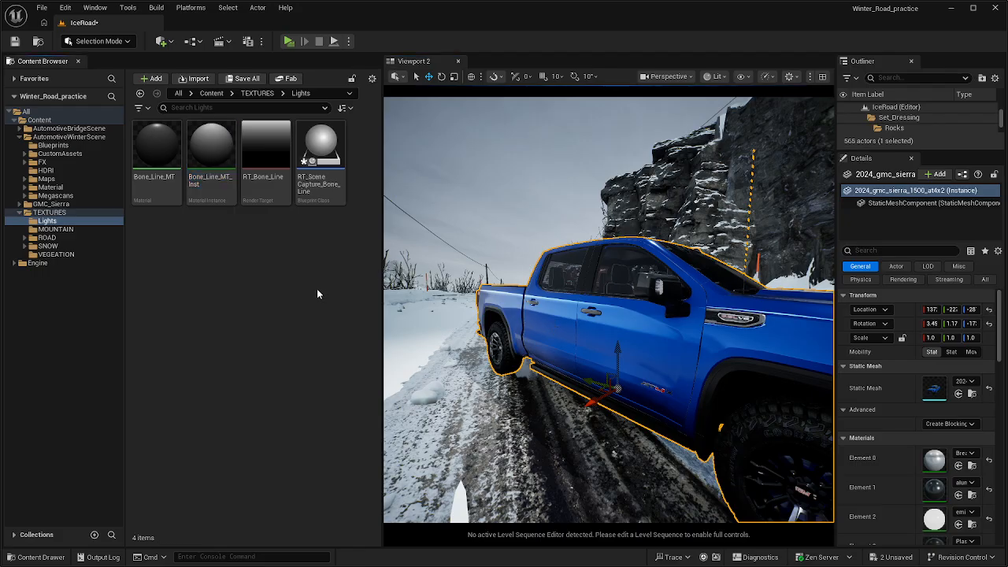
right_drag(600, 257, 593, 259)
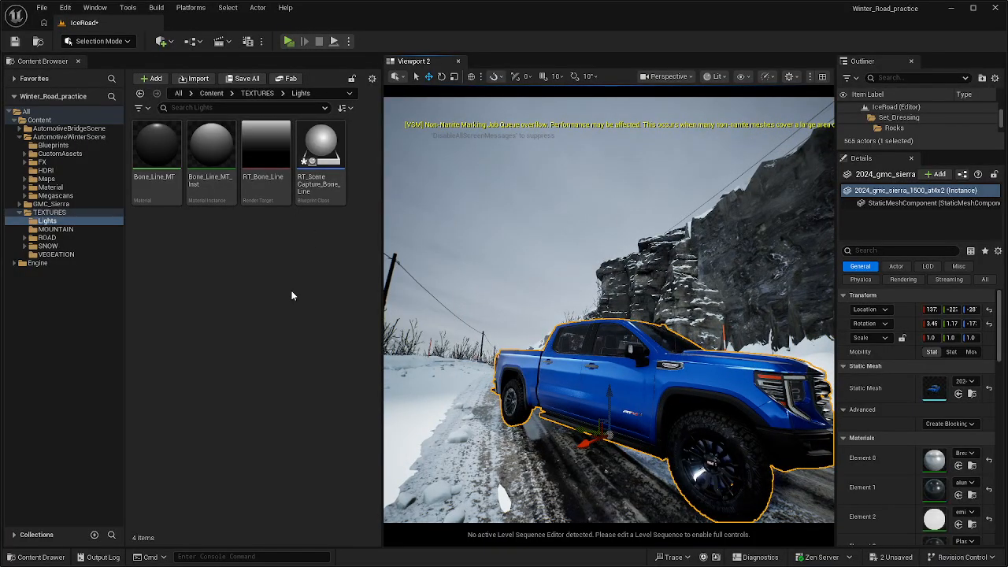